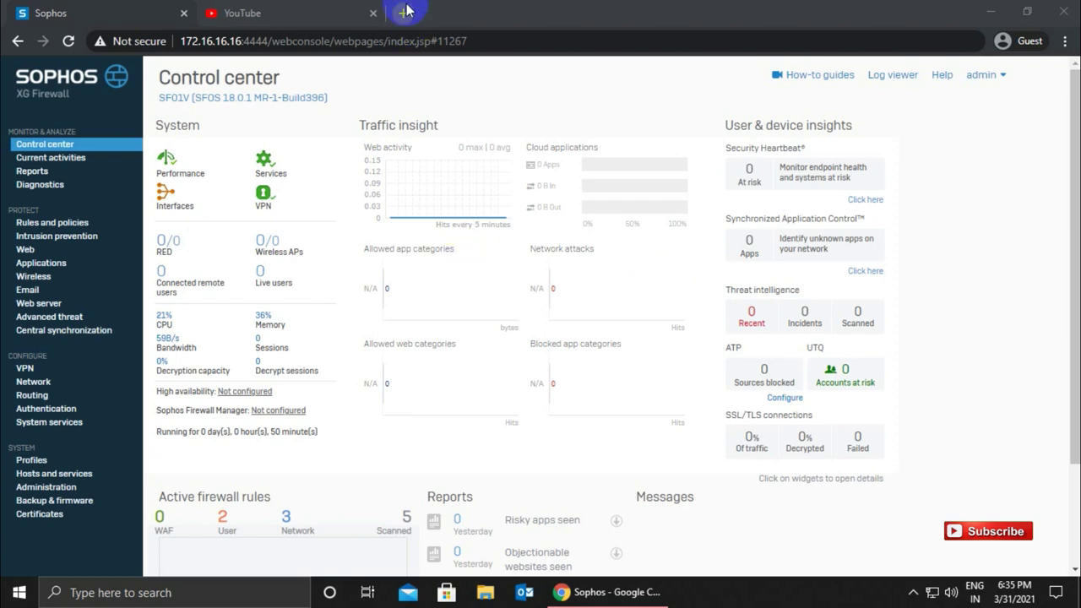
{"action": "left_click", "coordinate": [324, 9]}
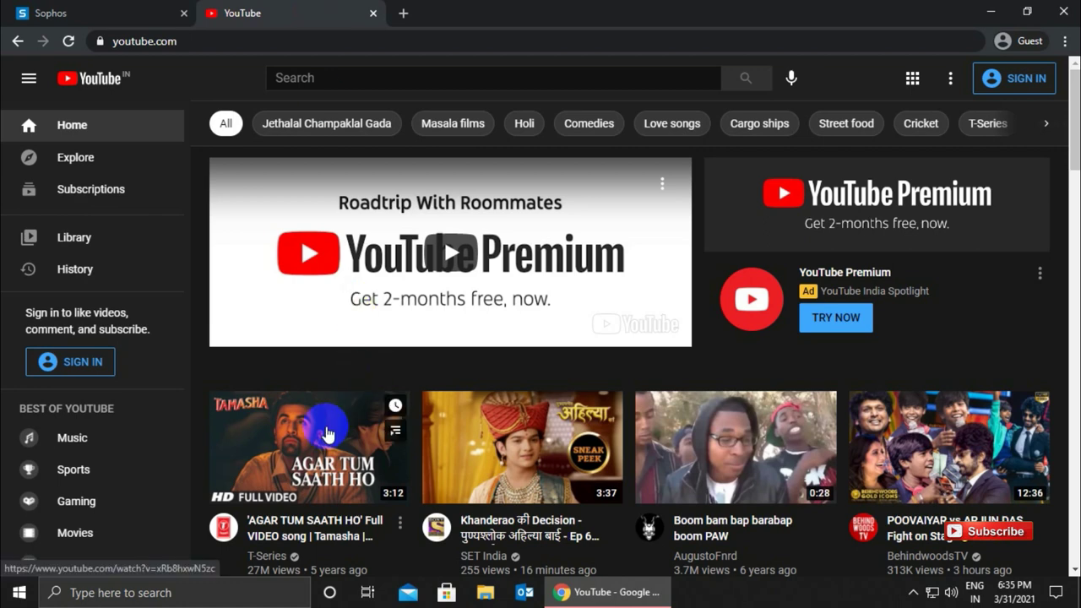
{"action": "left_click", "coordinate": [428, 261]}
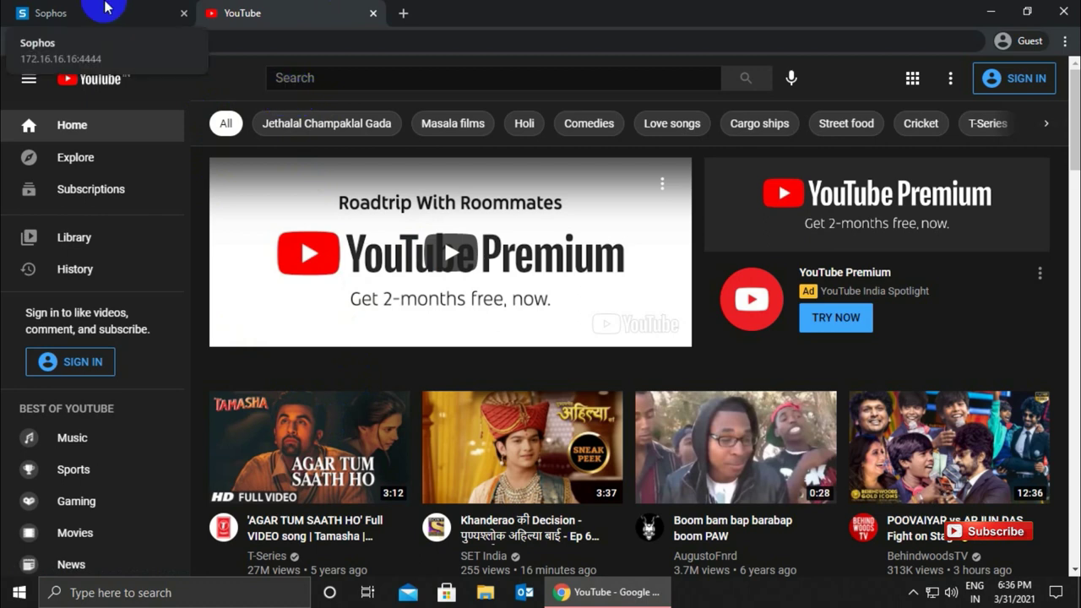
{"action": "left_click", "coordinate": [103, 8]}
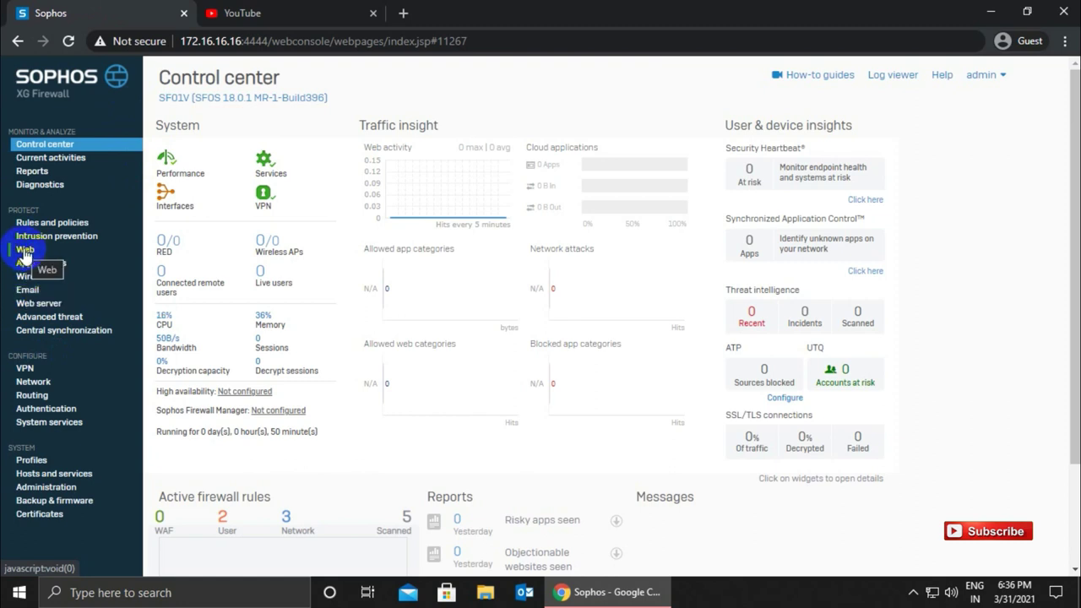
- Go to the Web policies list, collapse Default Policy, and start a new web policy
{"action": "left_click", "coordinate": [24, 252]}
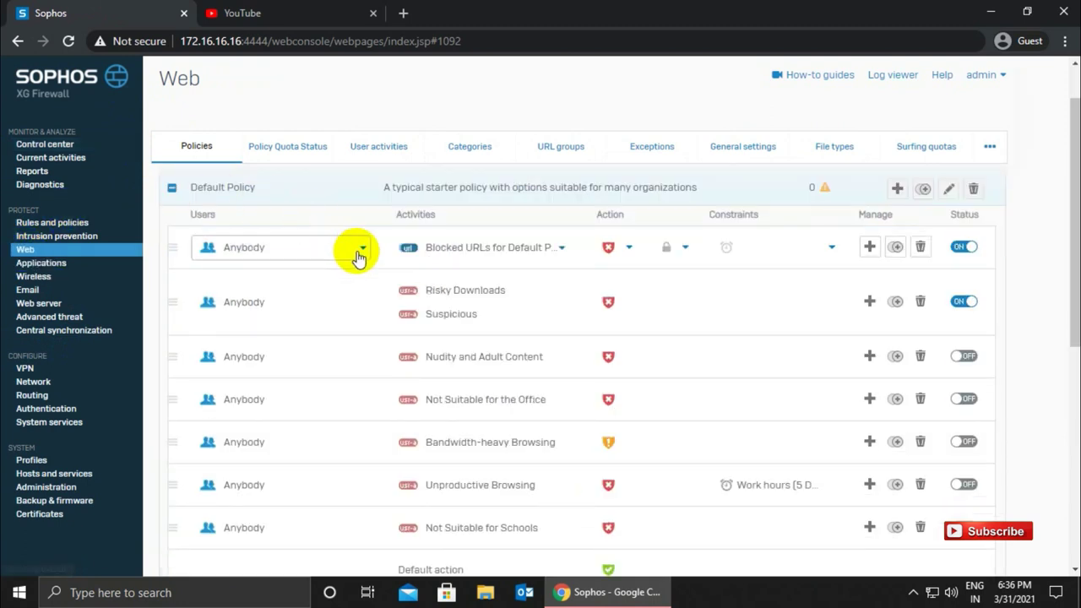
{"action": "left_click", "coordinate": [172, 188]}
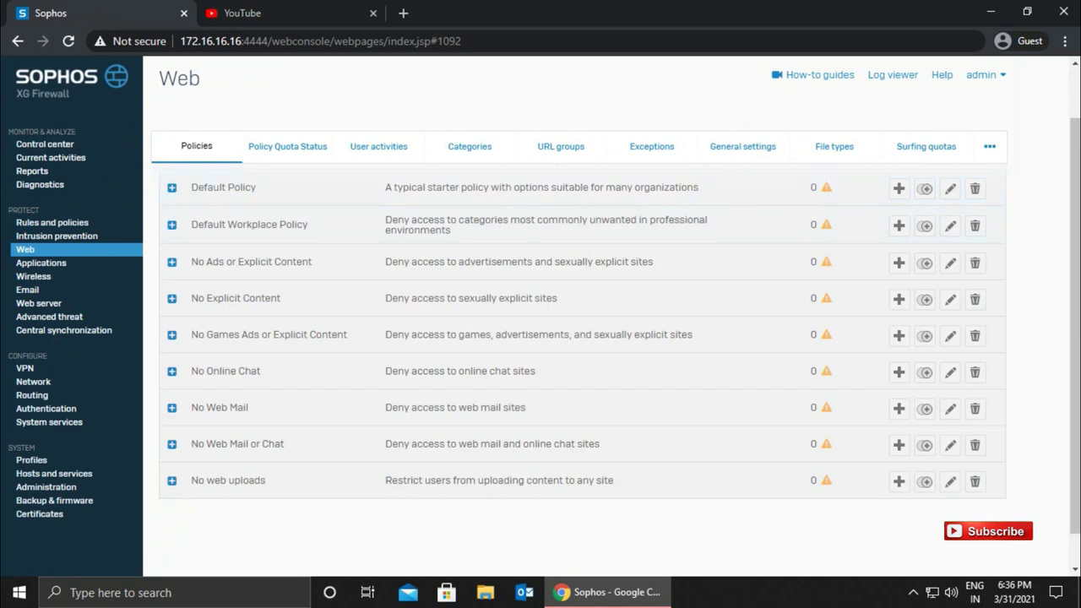
{"action": "scroll", "coordinate": [1076, 228], "scroll_direction": "up", "scroll_amount": 1}
{"action": "left_click_drag", "start_coordinate": [1076, 228], "coordinate": [1062, 162]}
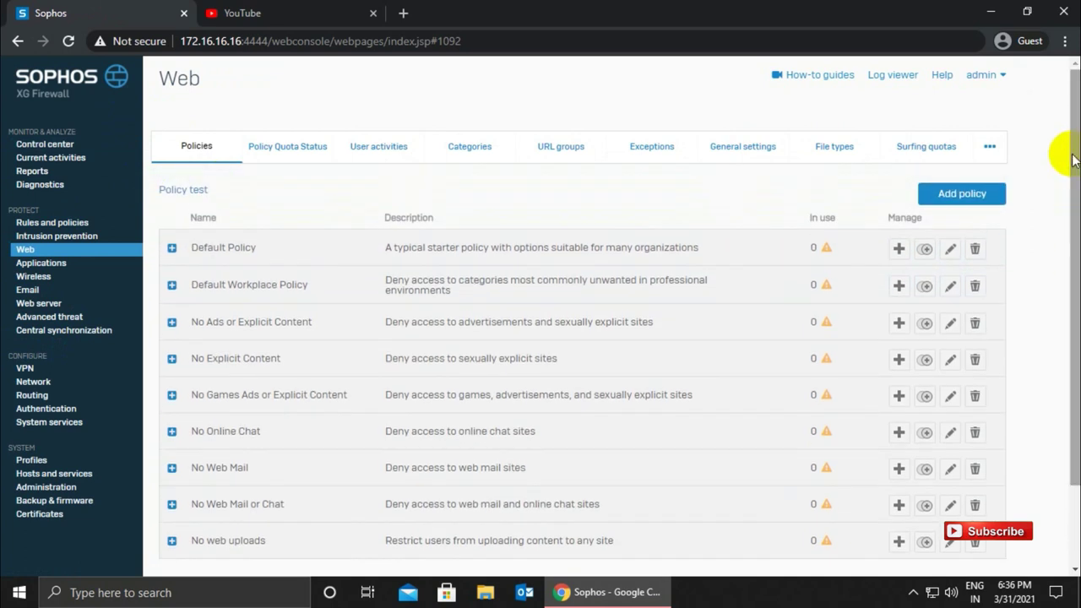
{"action": "left_click", "coordinate": [942, 194]}
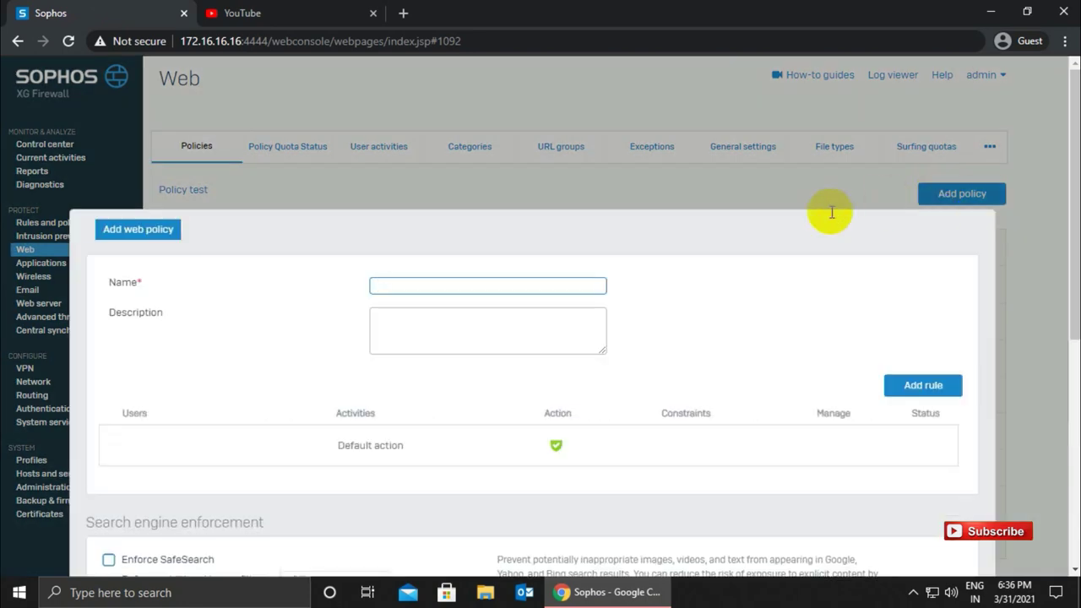
- Name the new web policy 'YouTube Block', fixing the spelling of YouTube
{"action": "left_click", "coordinate": [468, 284]}
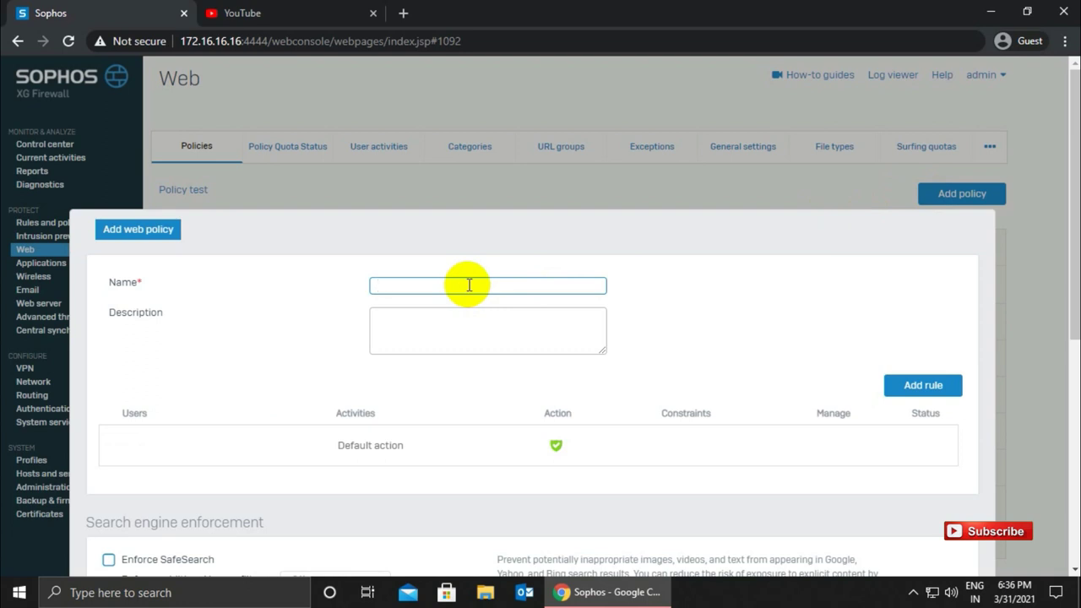
{"action": "type", "text": "Yotu"}
{"action": "key", "text": "BackSpace"}
{"action": "key", "text": "BackSpace"}
{"action": "type", "text": "u"}
{"action": "key", "text": "BackSpace"}
{"action": "type", "text": "utube Bla"}
{"action": "key", "text": "BackSpace"}
{"action": "key", "text": "BackSpace"}
{"action": "key", "text": "BackSpace"}
{"action": "key", "text": "BackSpace"}
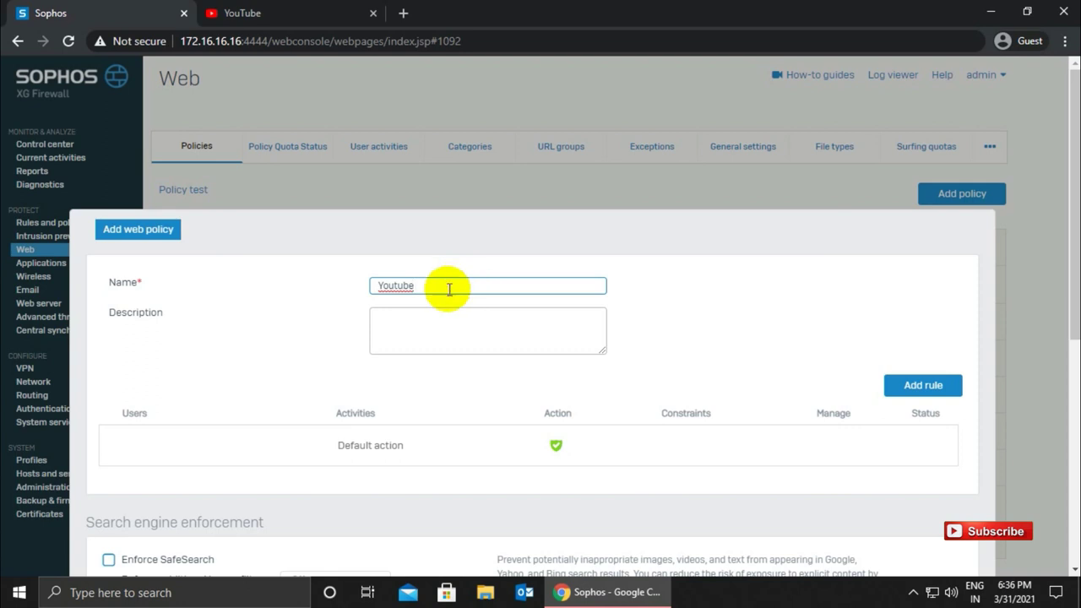
{"action": "double_click", "coordinate": [391, 286]}
{"action": "right_click", "coordinate": [394, 287]}
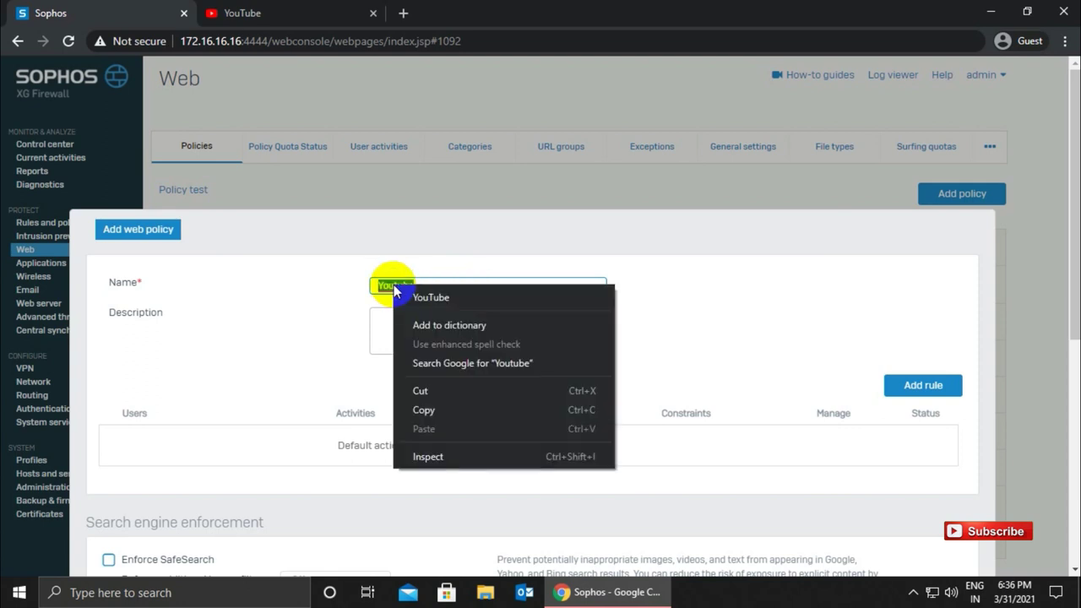
{"action": "left_click", "coordinate": [418, 297]}
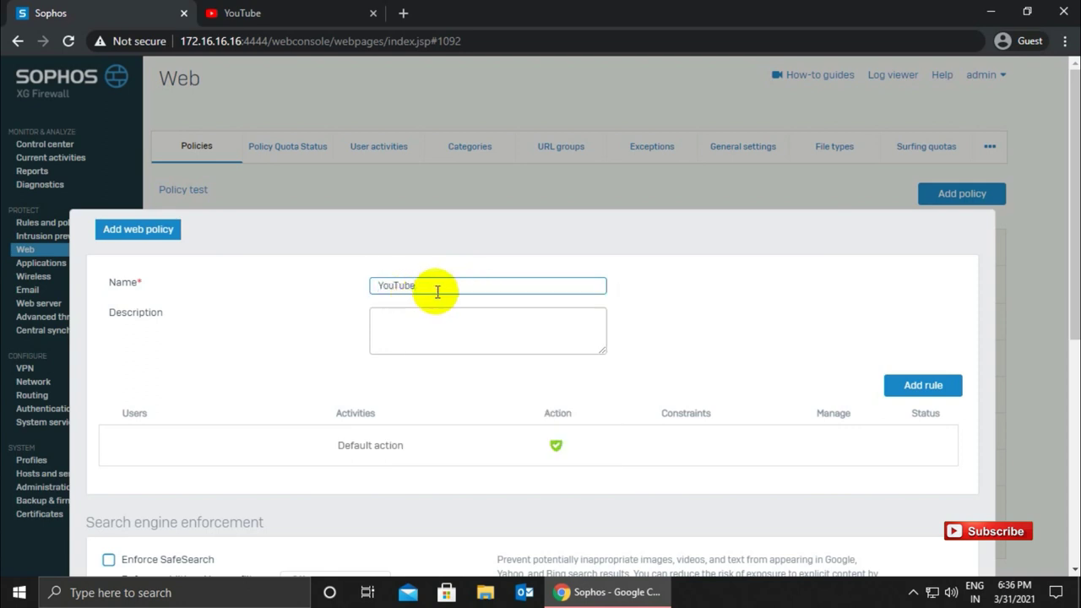
{"action": "type", "text": "Block"}
- Give the policy the description 'test' and add a rule
{"action": "left_click", "coordinate": [499, 317]}
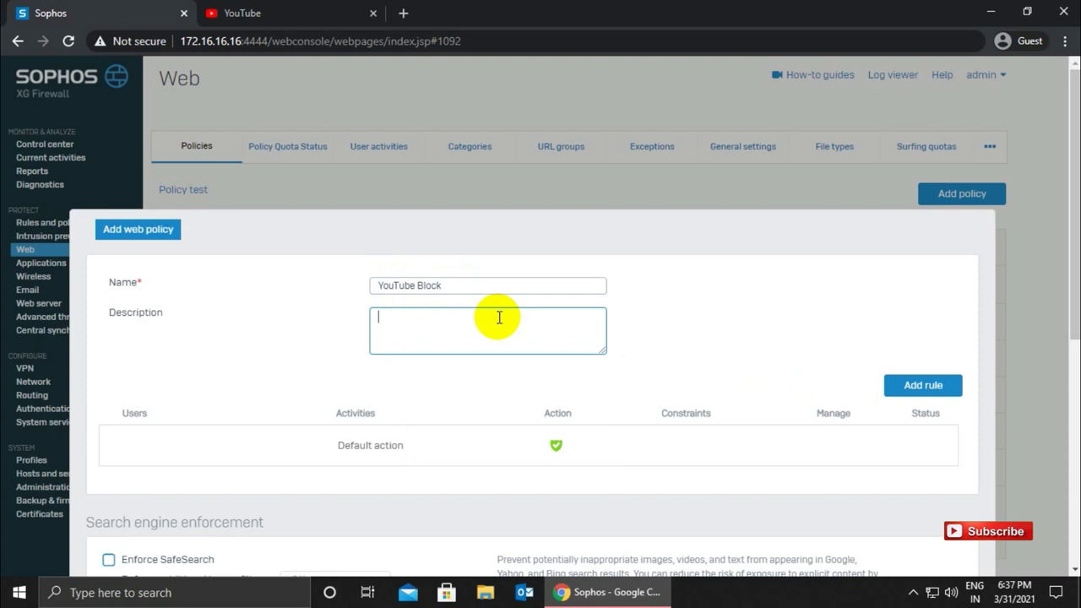
{"action": "type", "text": "test"}
{"action": "left_click", "coordinate": [902, 389]}
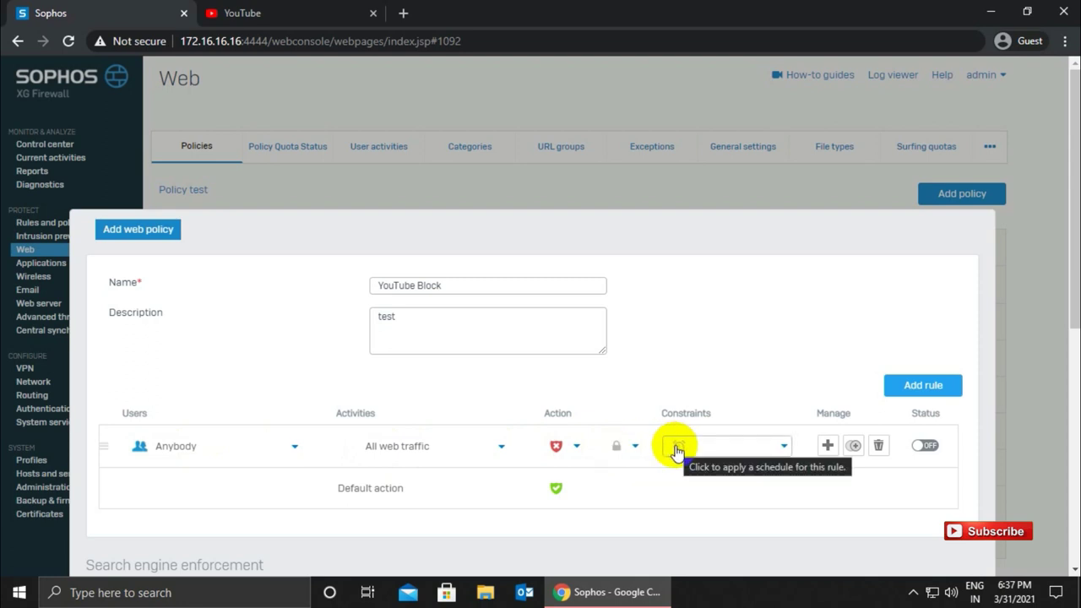
- Replace the rule's All web traffic activity with the Video hosting category, found by searching 'vid'
{"action": "left_click", "coordinate": [440, 457]}
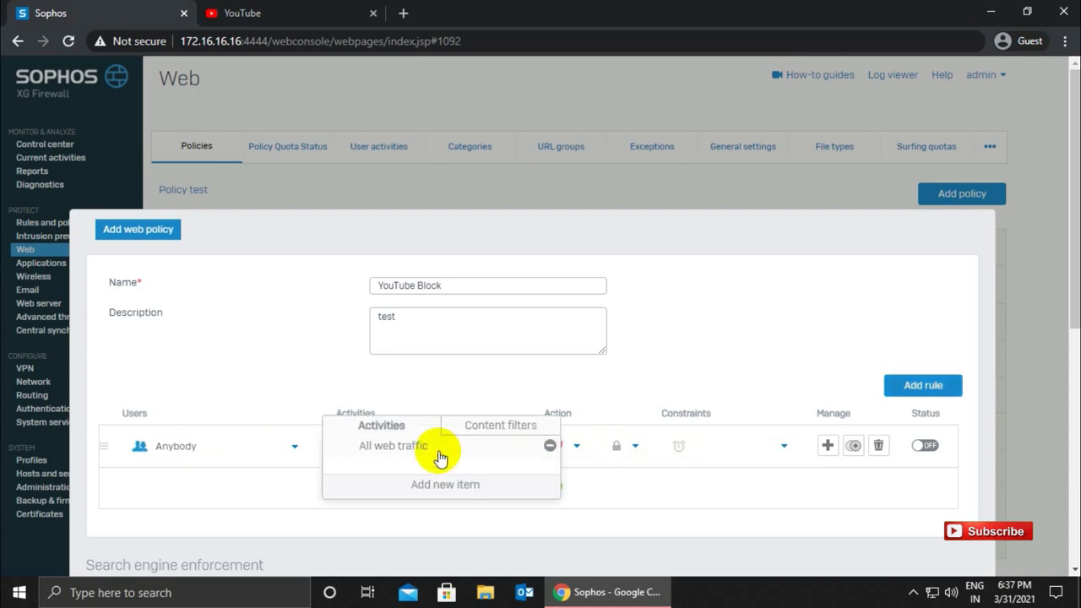
{"action": "left_click", "coordinate": [550, 448]}
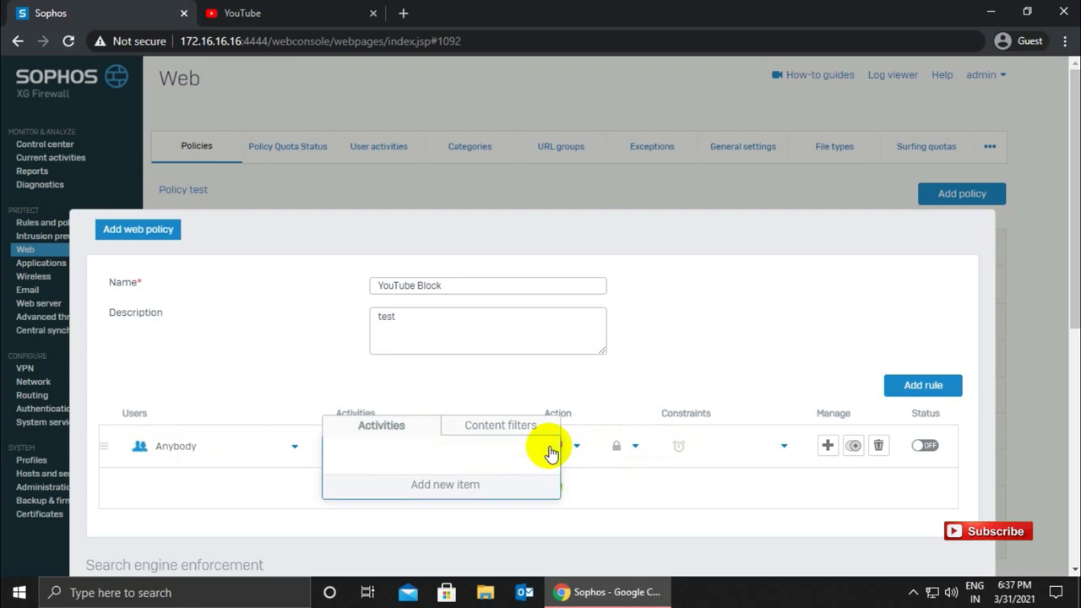
{"action": "left_click", "coordinate": [458, 489]}
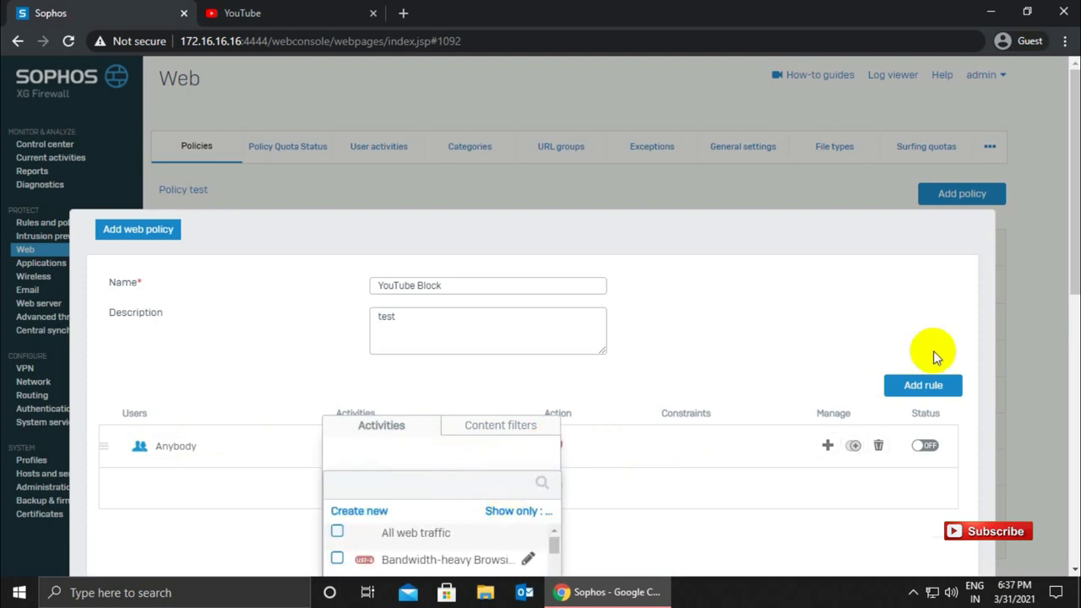
{"action": "scroll", "coordinate": [1074, 211], "scroll_direction": "down", "scroll_amount": 2}
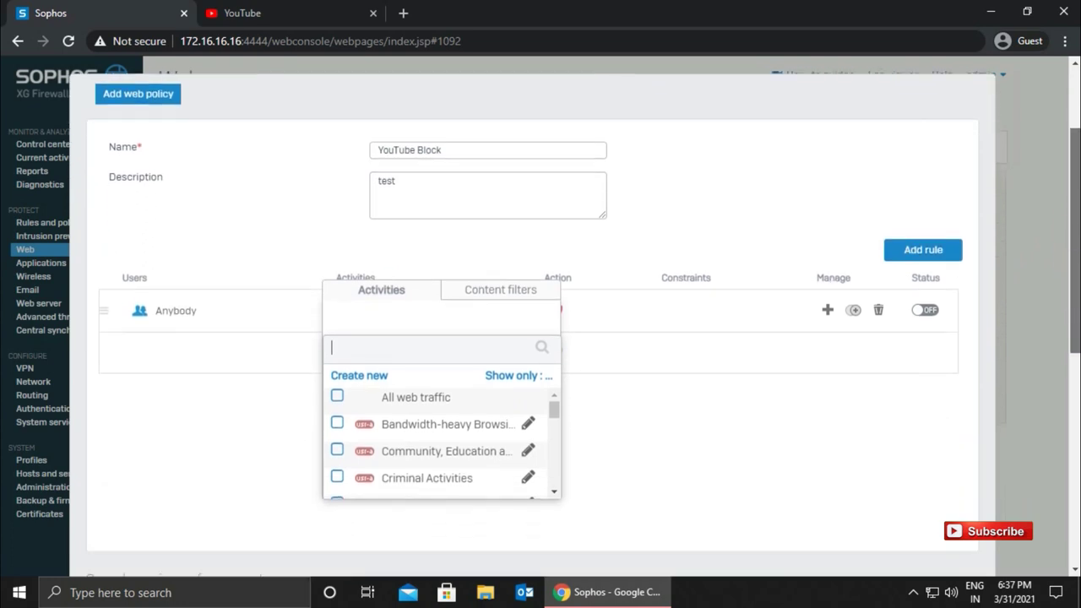
{"action": "left_click", "coordinate": [509, 375]}
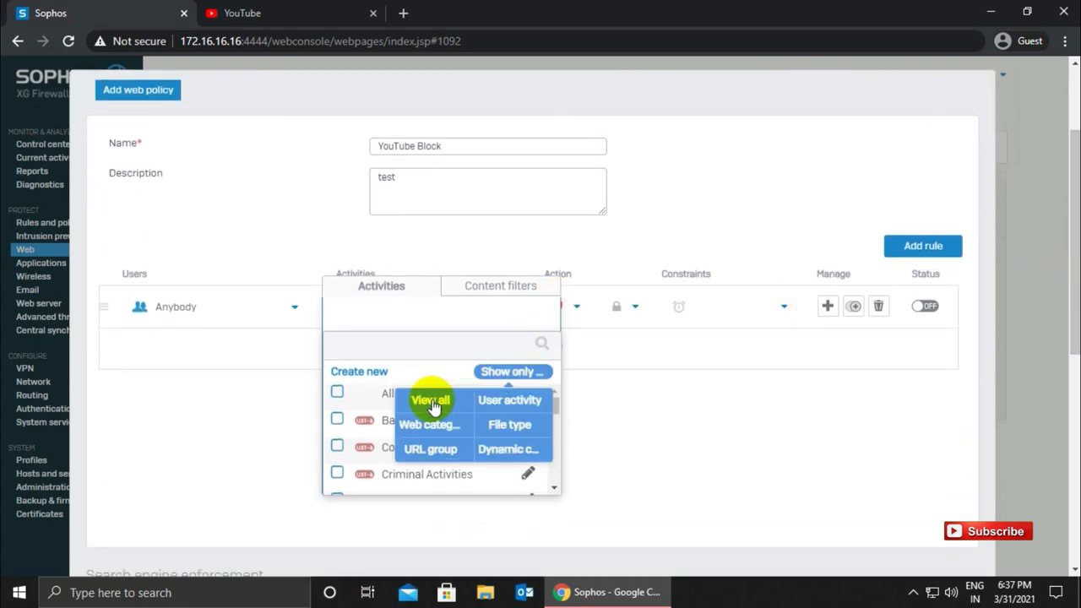
{"action": "left_click", "coordinate": [431, 402]}
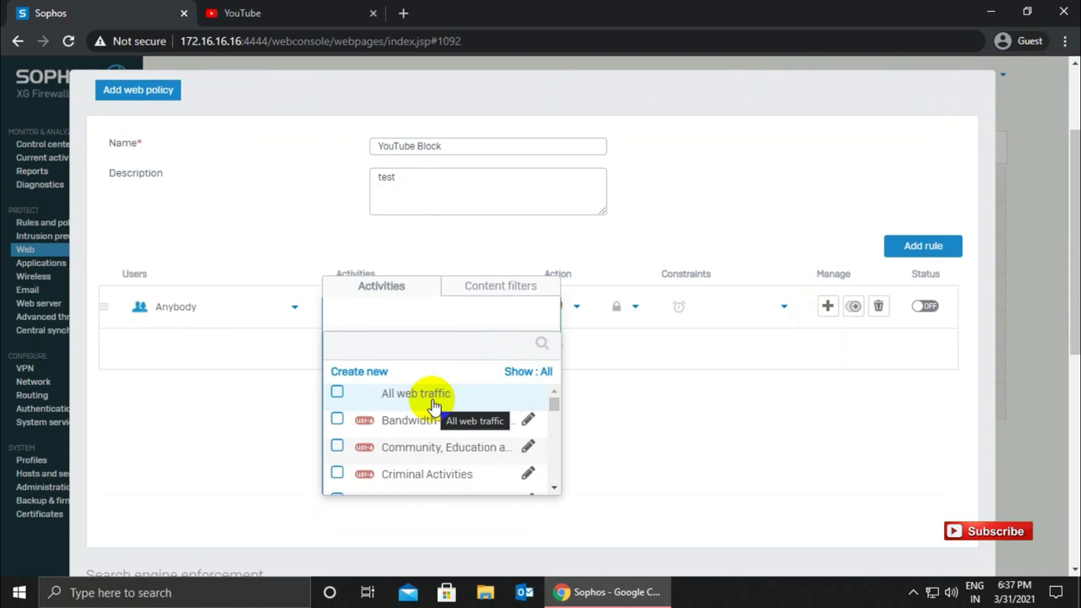
{"action": "left_click", "coordinate": [400, 343]}
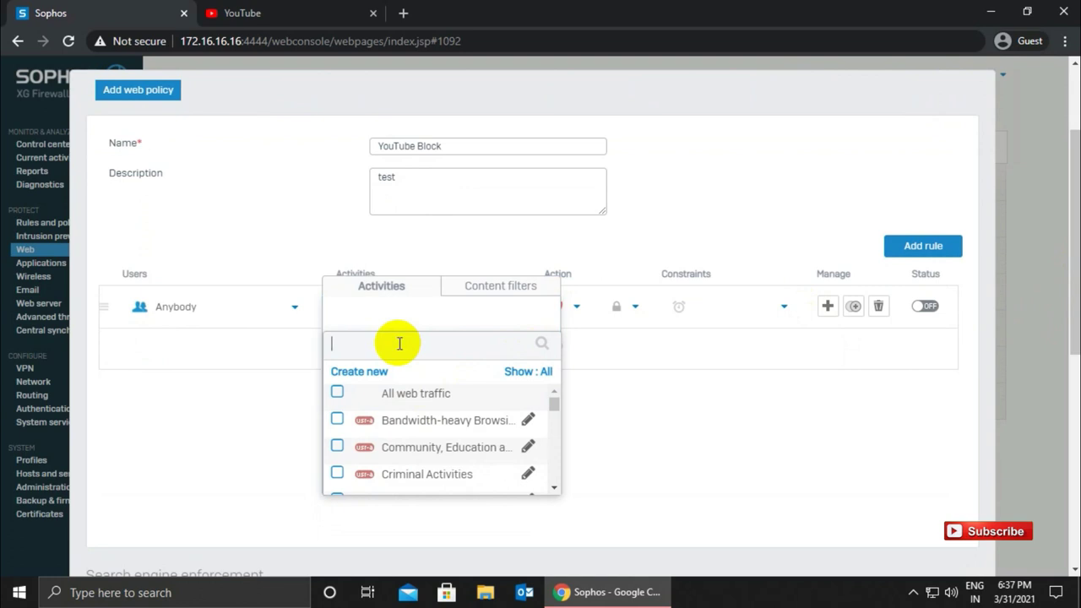
{"action": "type", "text": "vid"}
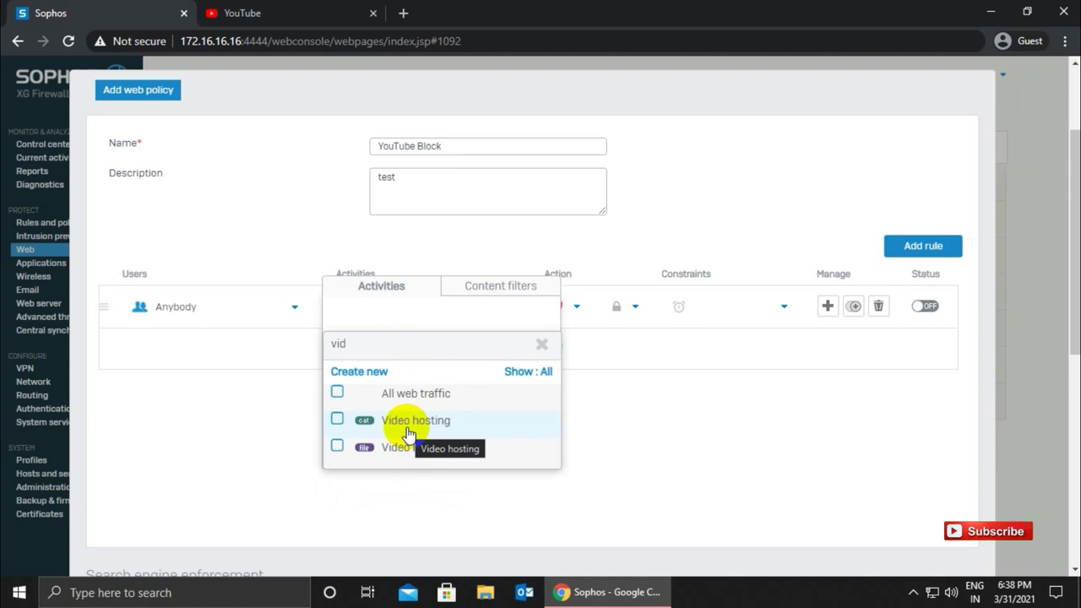
{"action": "left_click", "coordinate": [337, 420]}
{"action": "left_click", "coordinate": [386, 480]}
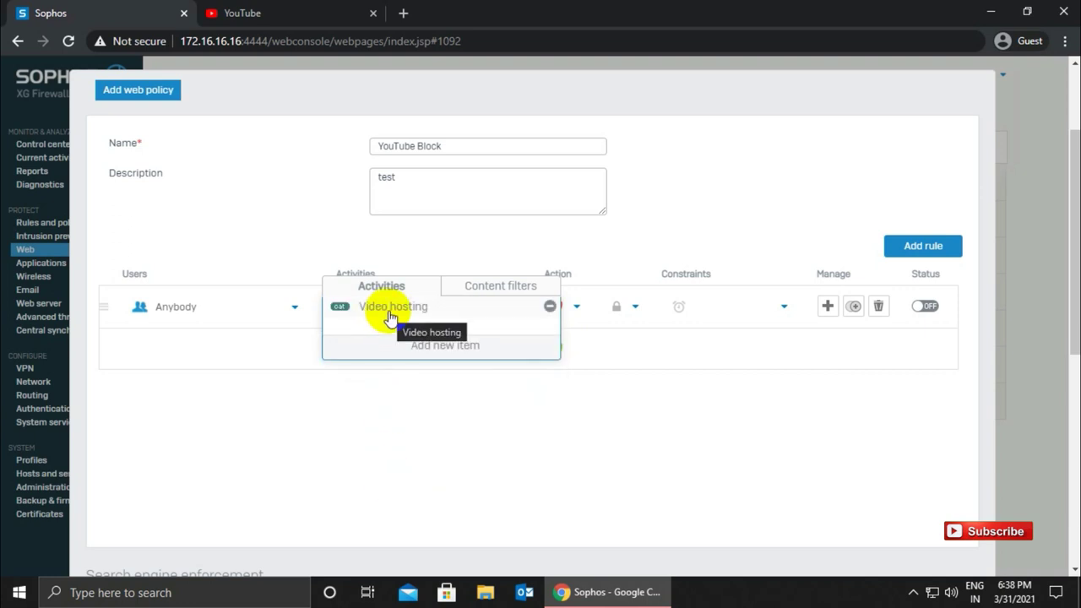
{"action": "left_click", "coordinate": [442, 441]}
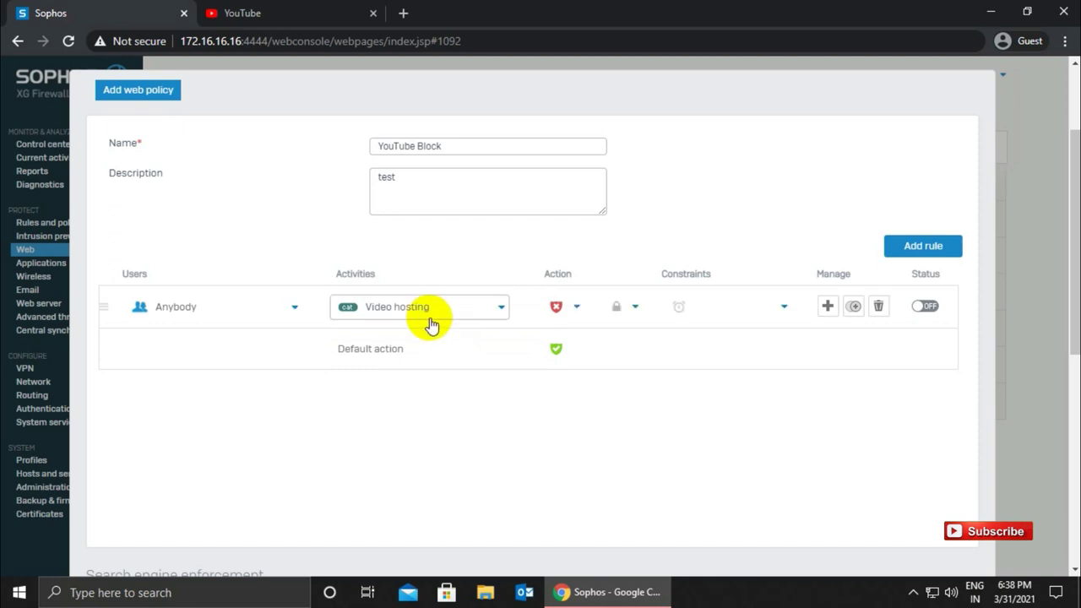
{"action": "left_click", "coordinate": [563, 311]}
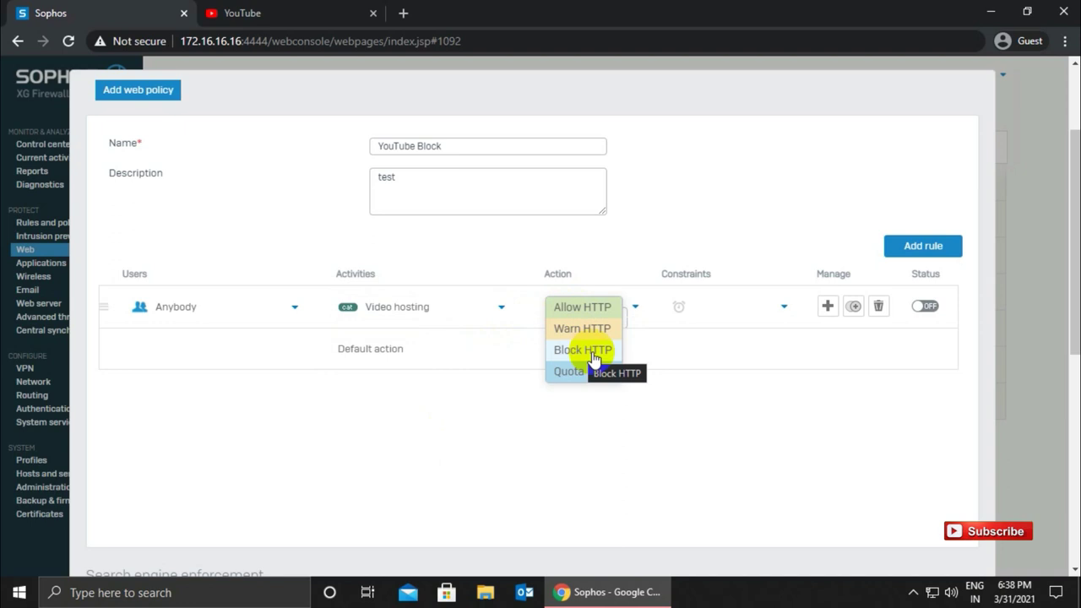
- Set the rule's HTTP action to Block
{"action": "left_click", "coordinate": [585, 307]}
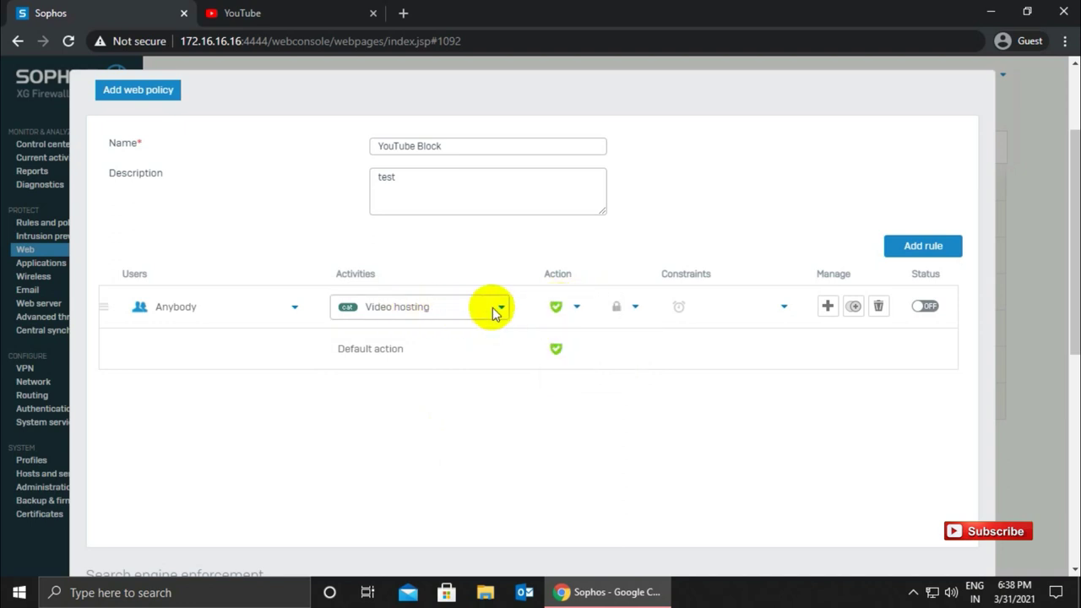
{"action": "left_click", "coordinate": [556, 307]}
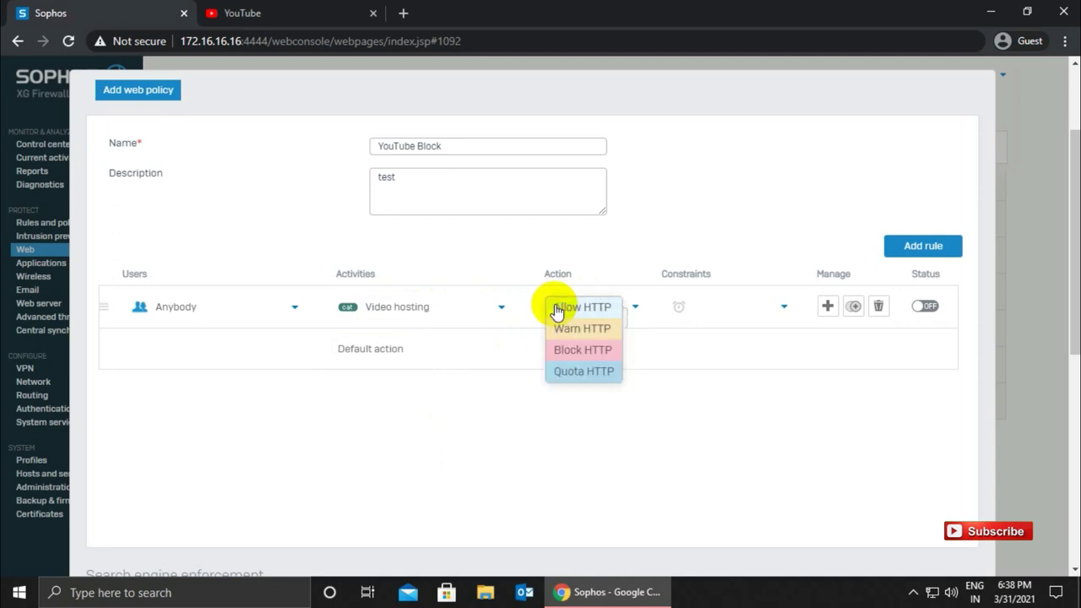
{"action": "left_click", "coordinate": [562, 350]}
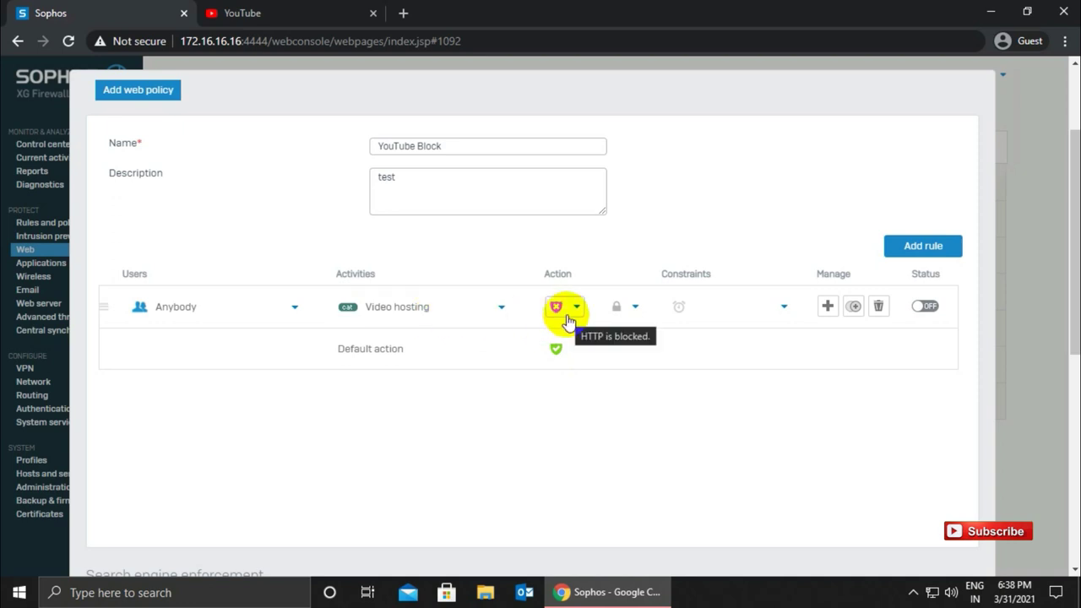
{"action": "left_click", "coordinate": [634, 316]}
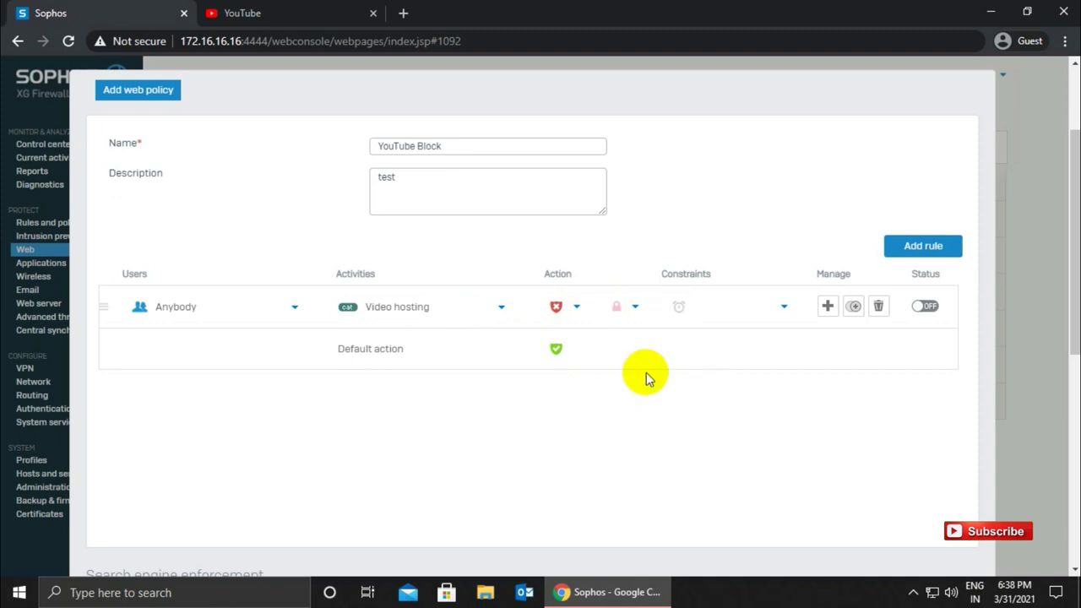
- Make the blocking rule apply All the time and switch its status on
{"action": "left_click", "coordinate": [747, 306]}
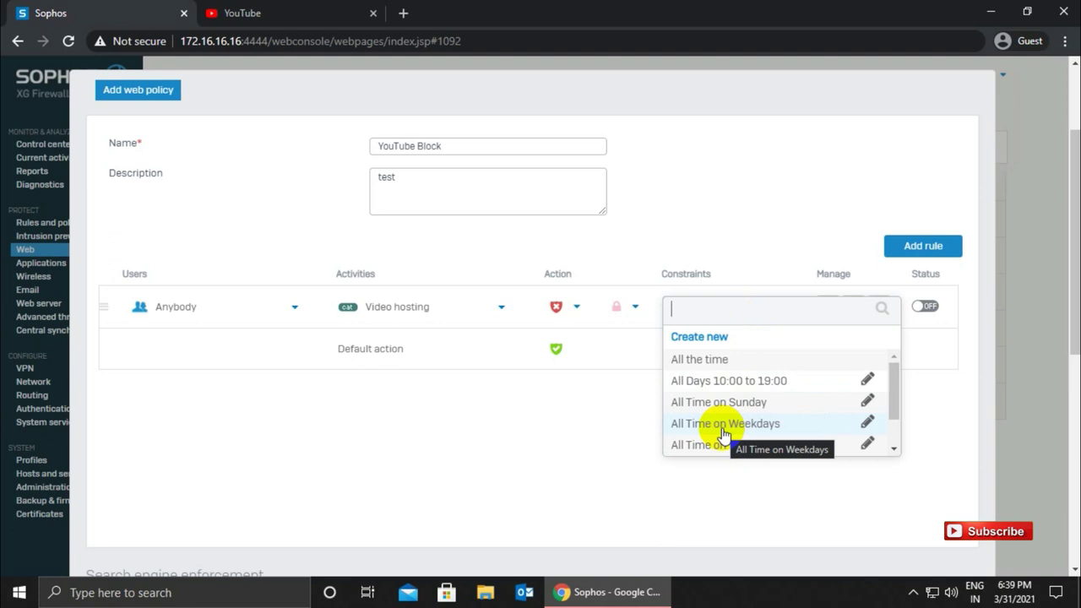
{"action": "left_click", "coordinate": [689, 359]}
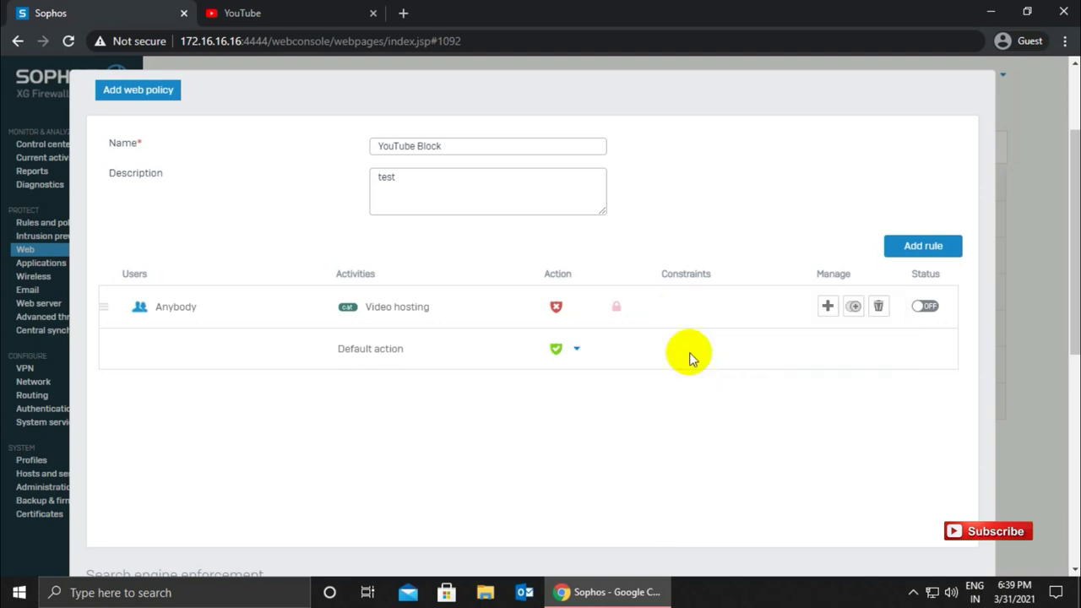
{"action": "left_click", "coordinate": [926, 307]}
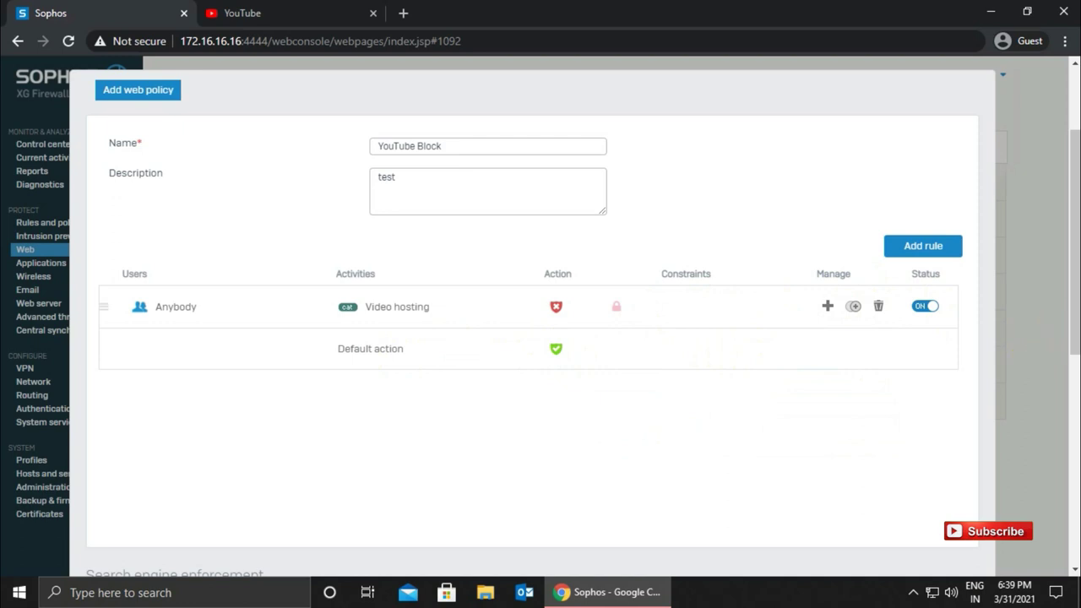
- Save the YouTube Block web policy, skipping attaching it to a firewall rule
{"action": "left_click_drag", "start_coordinate": [1073, 321], "coordinate": [1064, 528]}
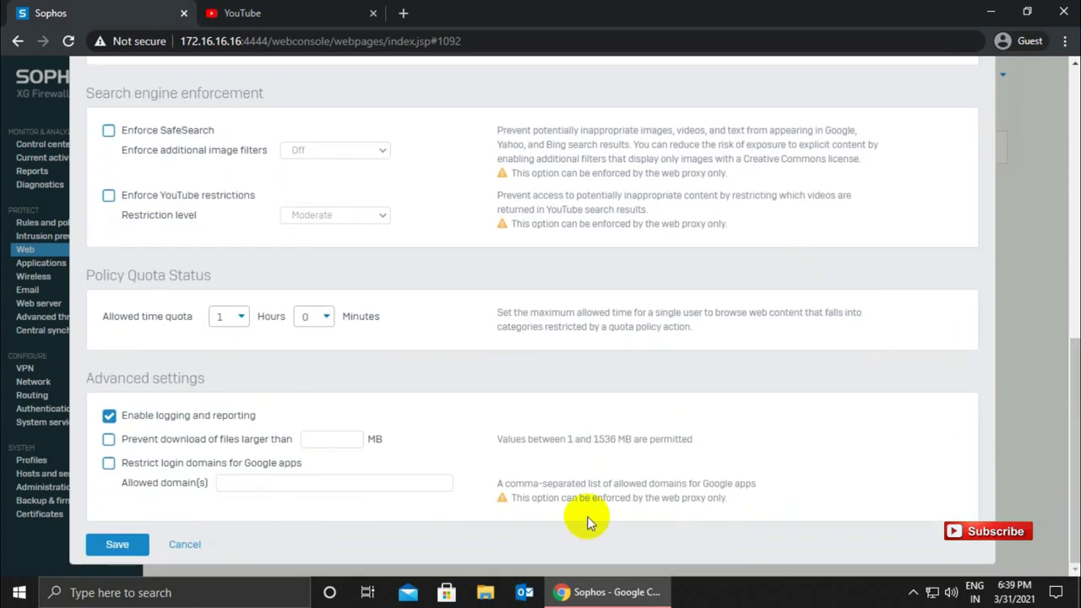
{"action": "left_click", "coordinate": [112, 546]}
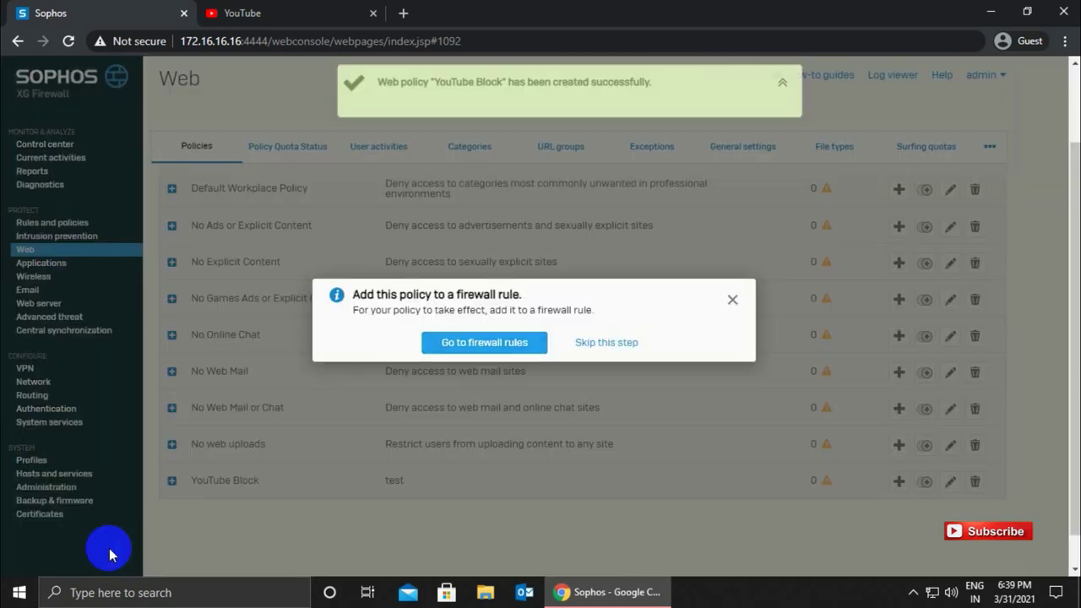
{"action": "left_click", "coordinate": [612, 347]}
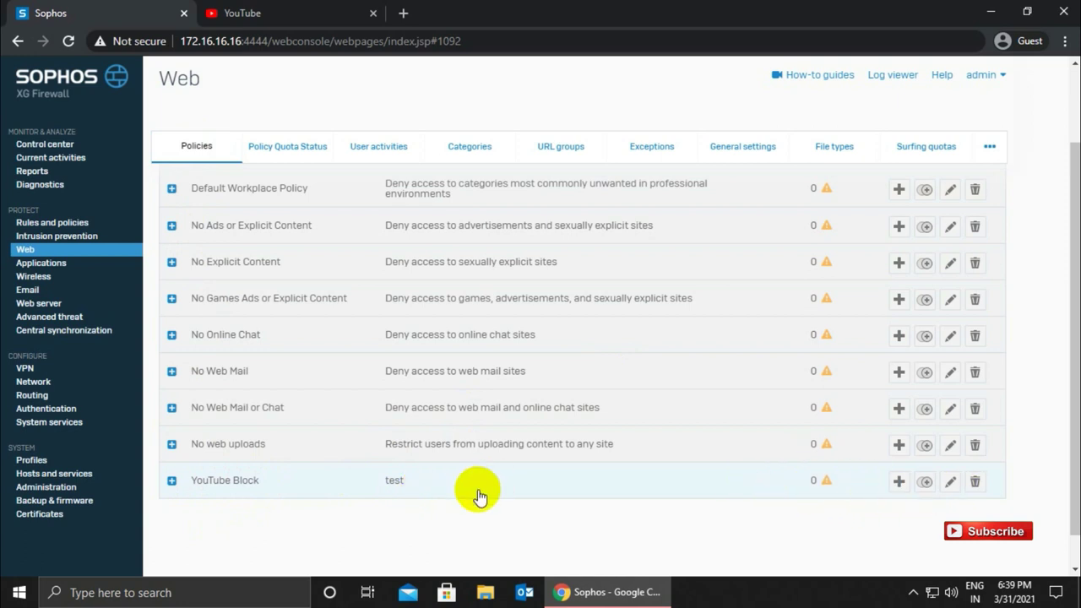
- Expand YouTube Block to check its rule, then go to the Applications page
{"action": "left_click", "coordinate": [172, 480]}
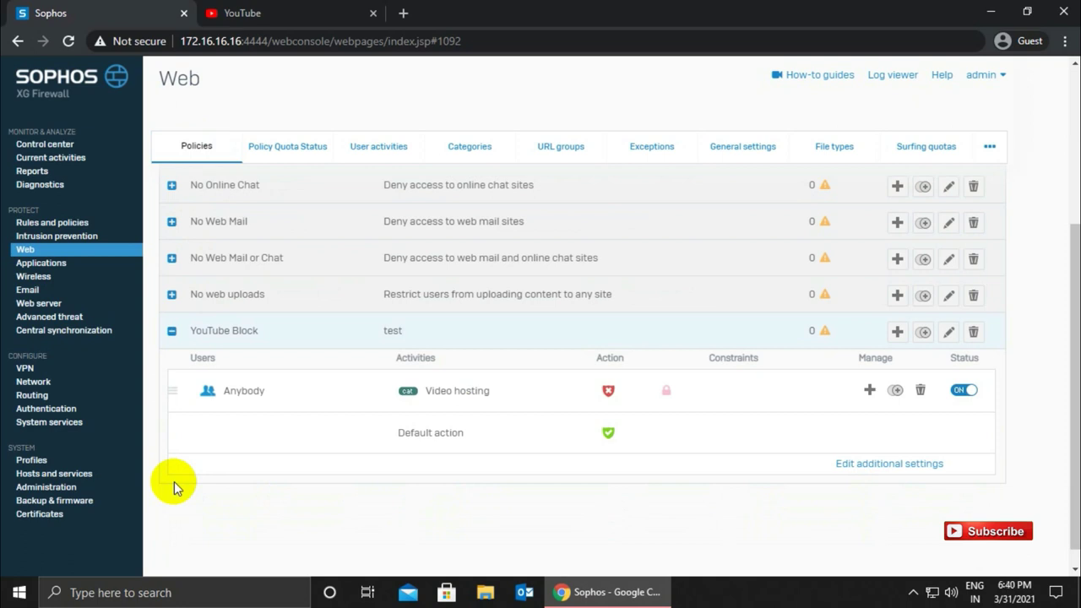
{"action": "mouse_move", "coordinate": [265, 386]}
{"action": "left_click", "coordinate": [39, 263]}
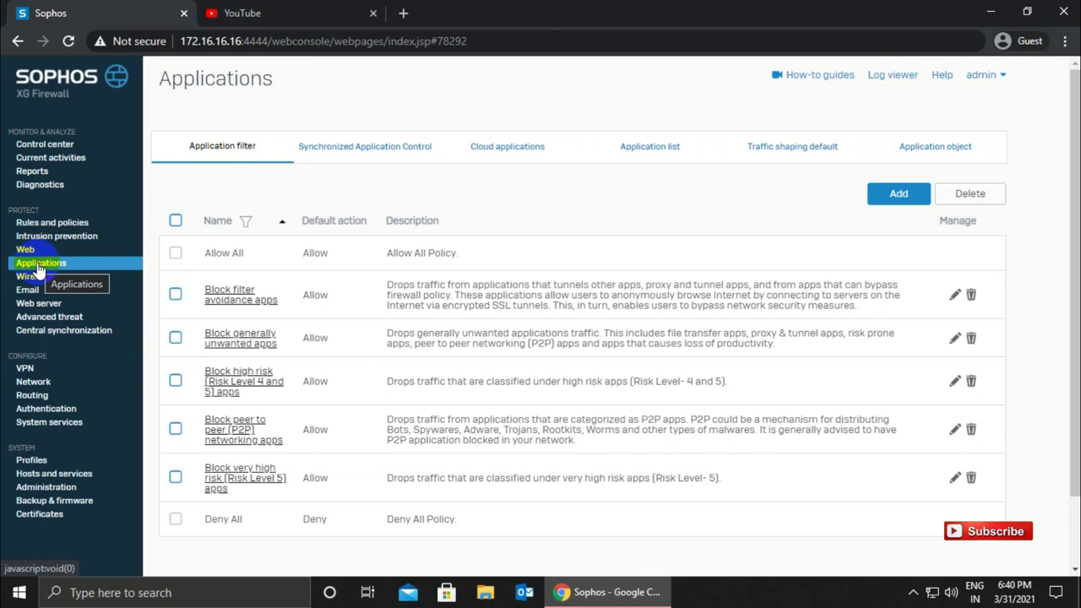
- Create an application filter named 'App YouTube Block' using the Allow All template
{"action": "left_click", "coordinate": [900, 201]}
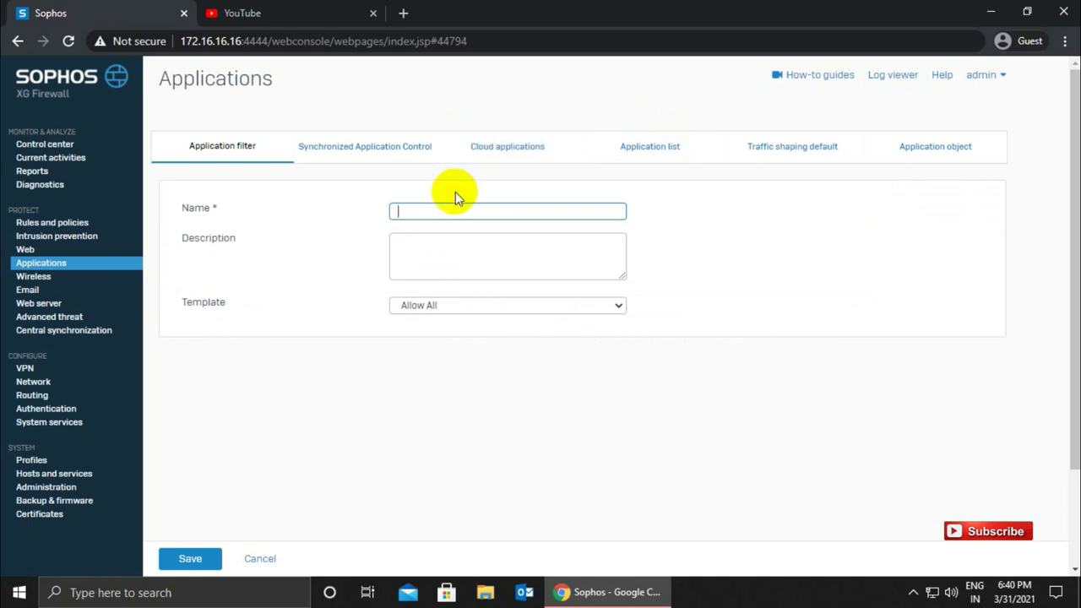
{"action": "type", "text": "App Youtube Block"}
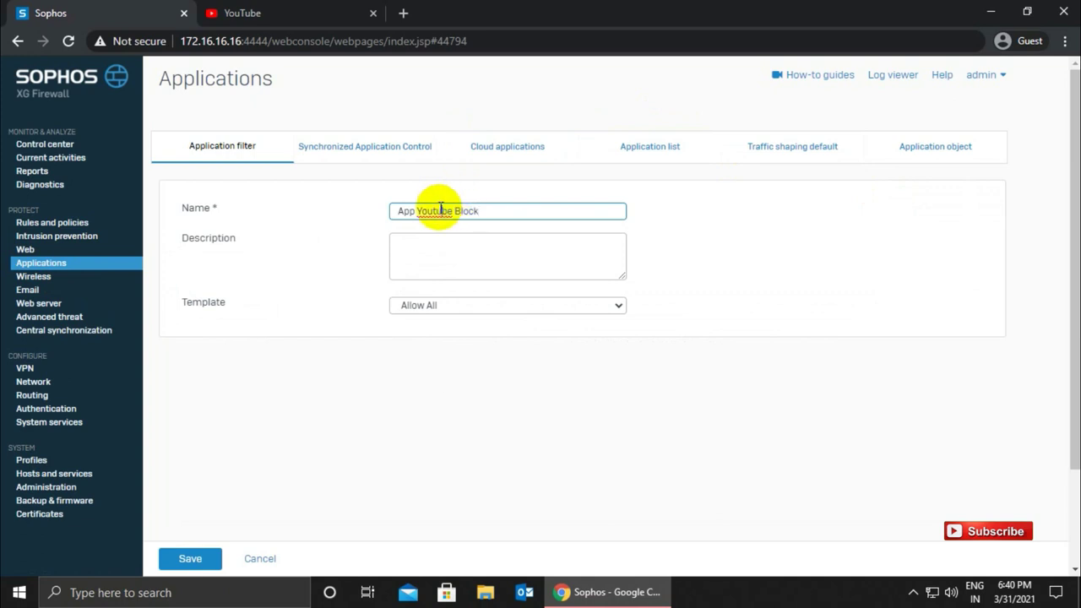
{"action": "right_click", "coordinate": [439, 212]}
{"action": "left_click", "coordinate": [470, 221]}
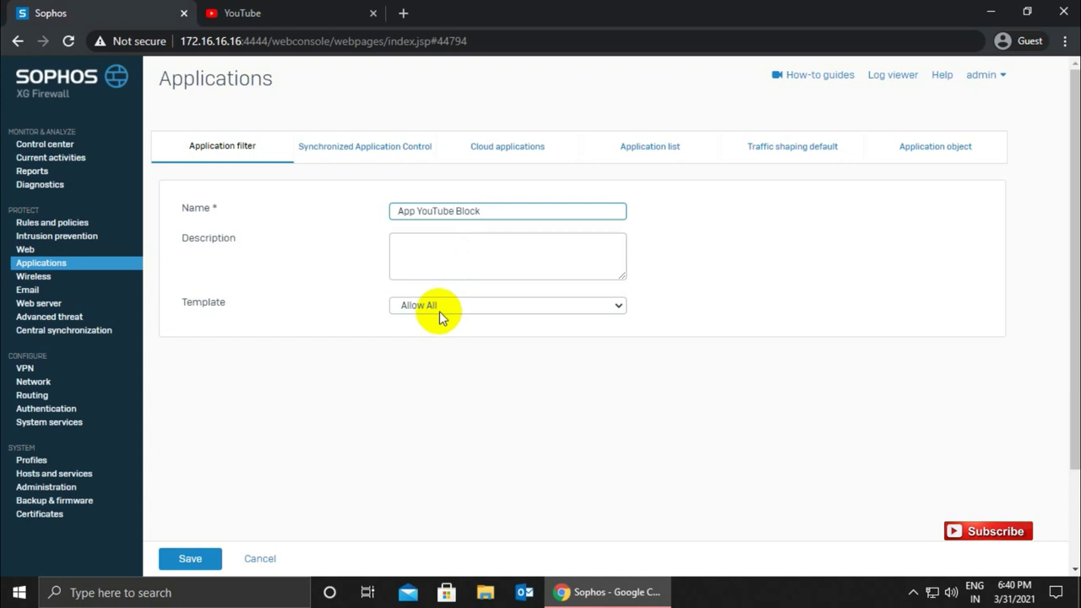
{"action": "left_click", "coordinate": [187, 560]}
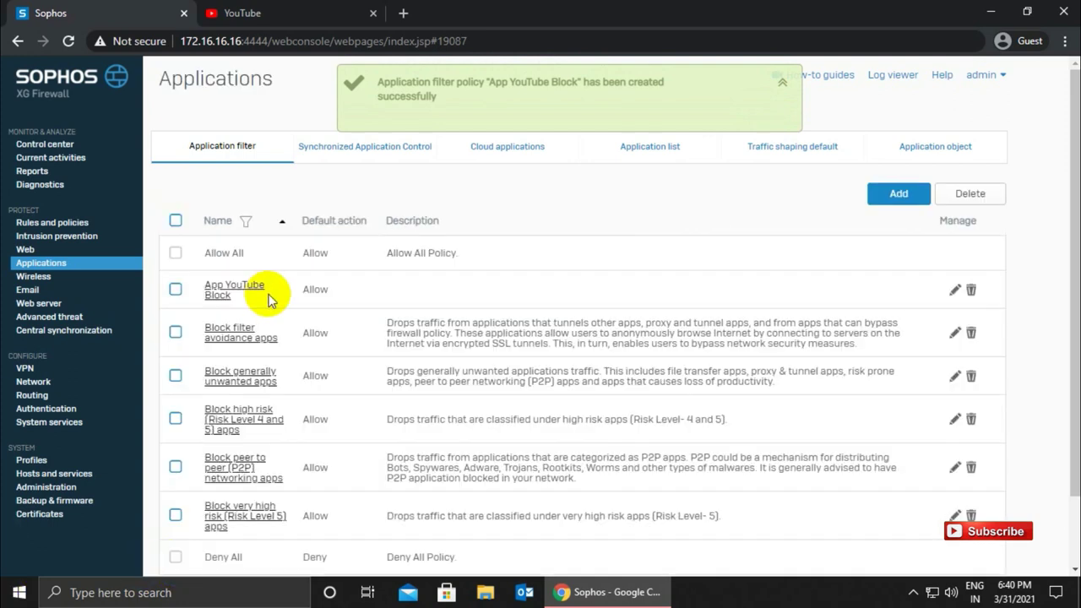
- Edit App YouTube Block and begin adding an application rule
{"action": "left_click", "coordinate": [217, 294]}
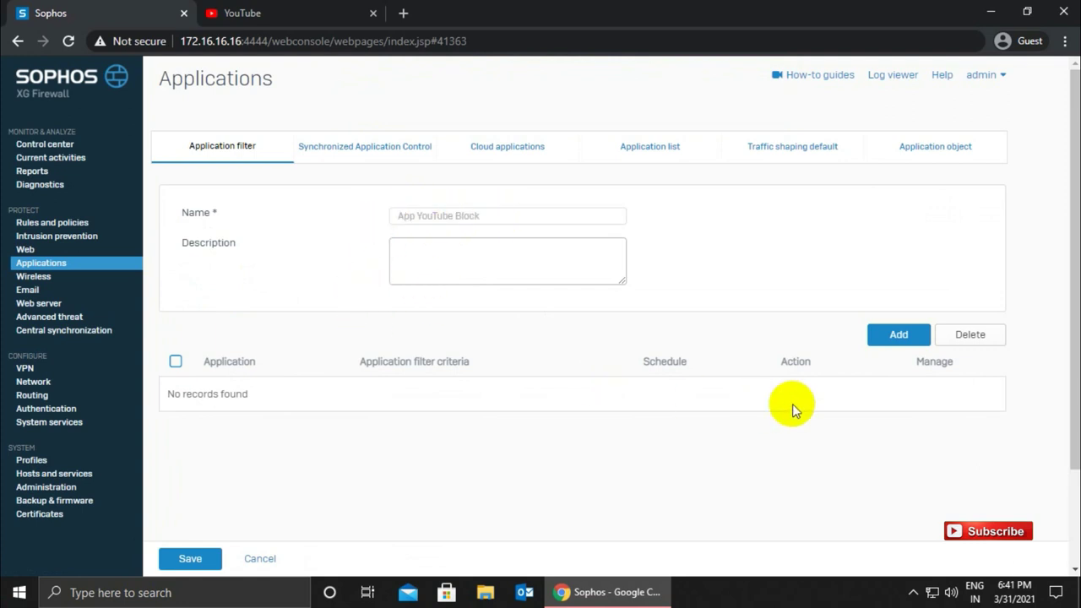
{"action": "left_click", "coordinate": [902, 337]}
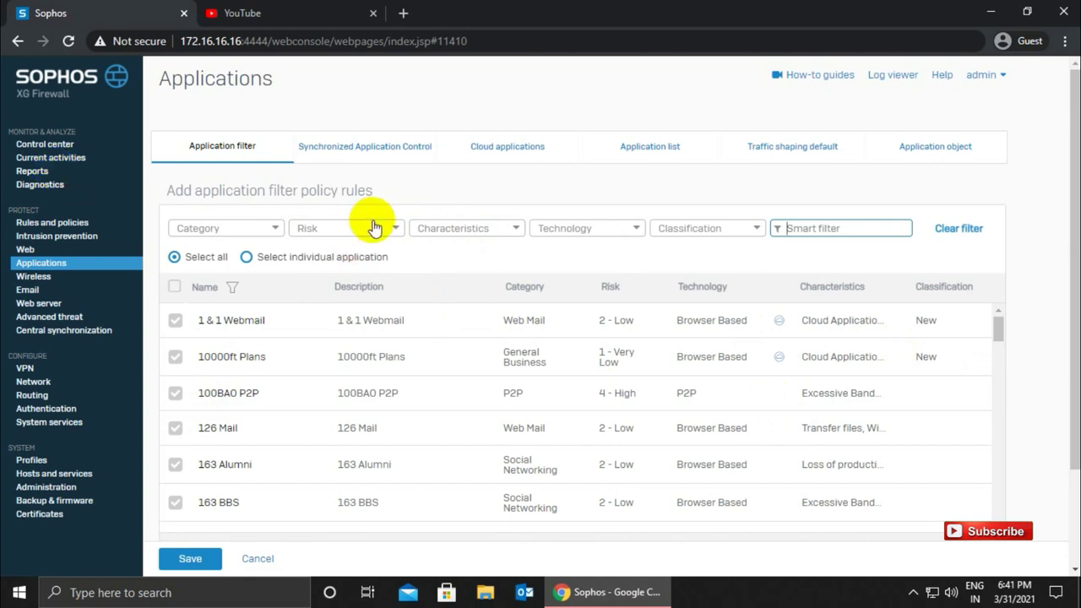
- Choose individual applications, filter names by 'youtube', and tick every listed YouTube application
{"action": "left_click", "coordinate": [518, 232]}
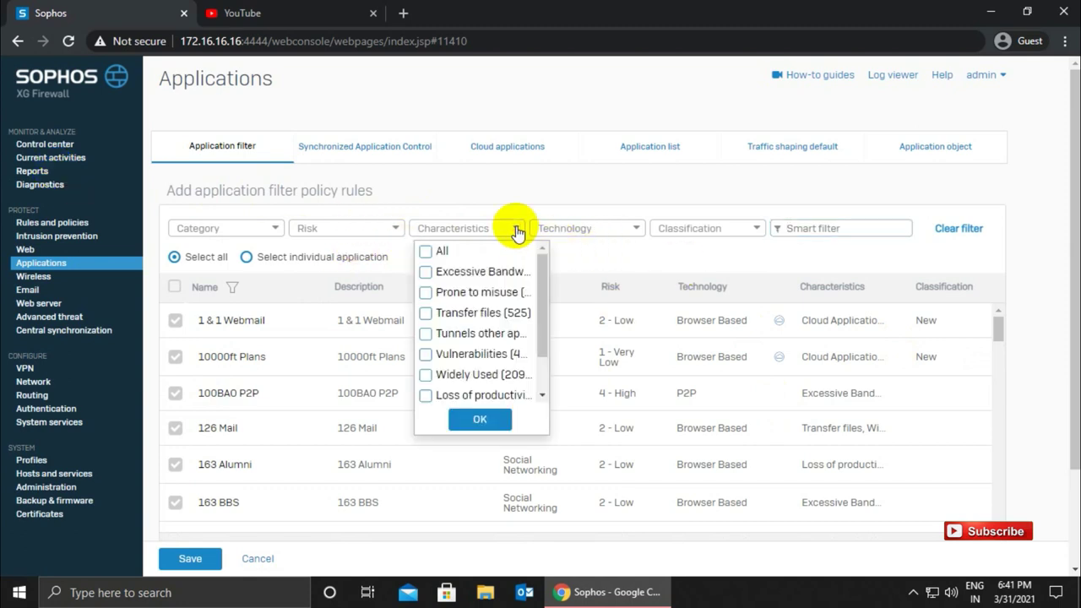
{"action": "left_click", "coordinate": [534, 205]}
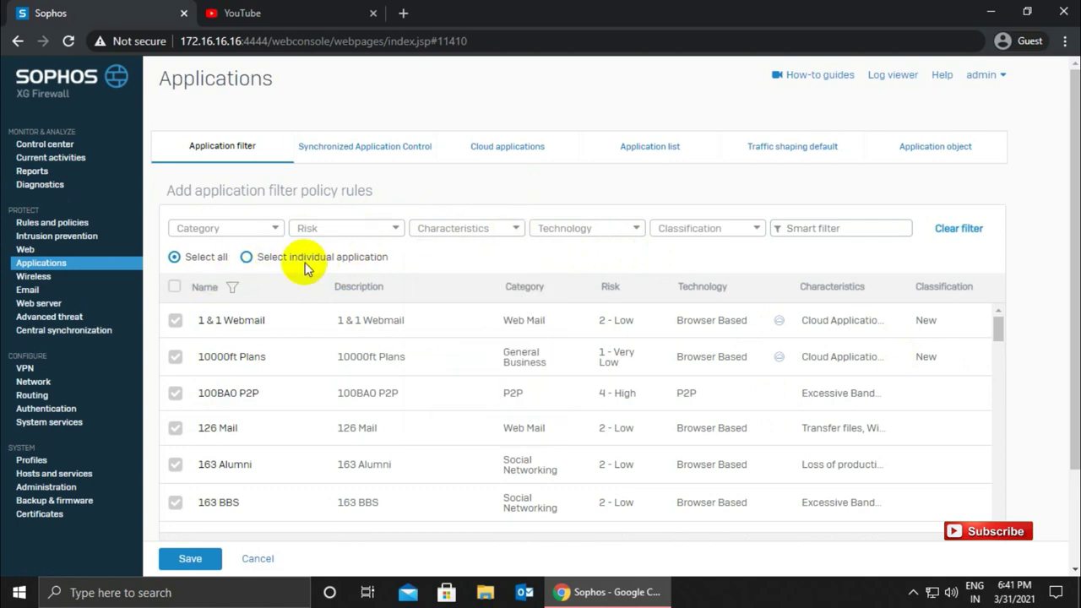
{"action": "left_click", "coordinate": [245, 257]}
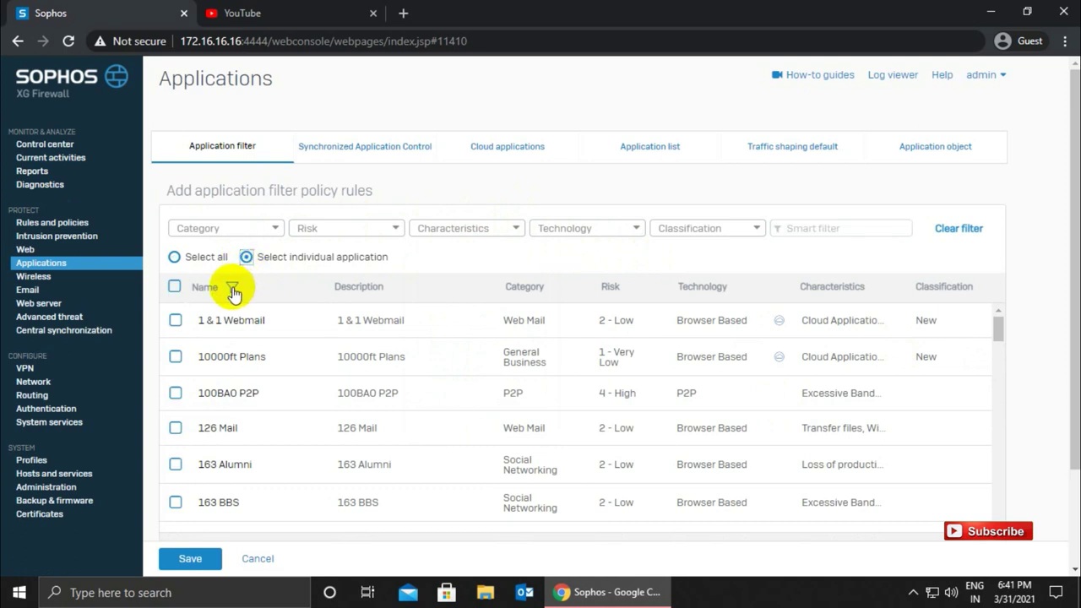
{"action": "left_click", "coordinate": [233, 287]}
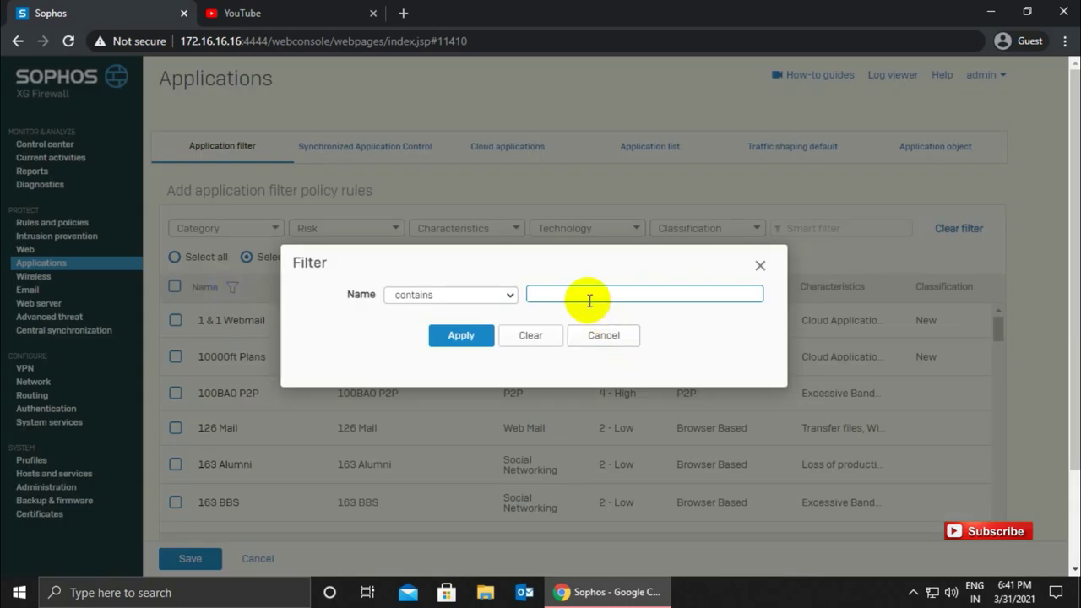
{"action": "type", "text": "youtube"}
{"action": "key", "text": "Return"}
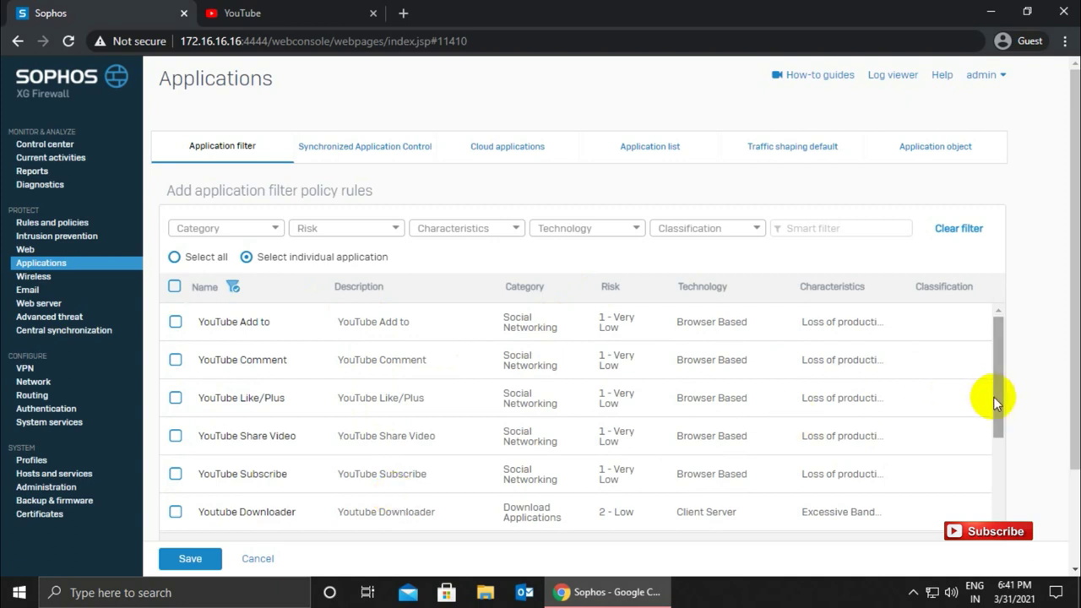
{"action": "left_click_drag", "start_coordinate": [997, 400], "coordinate": [1001, 363]}
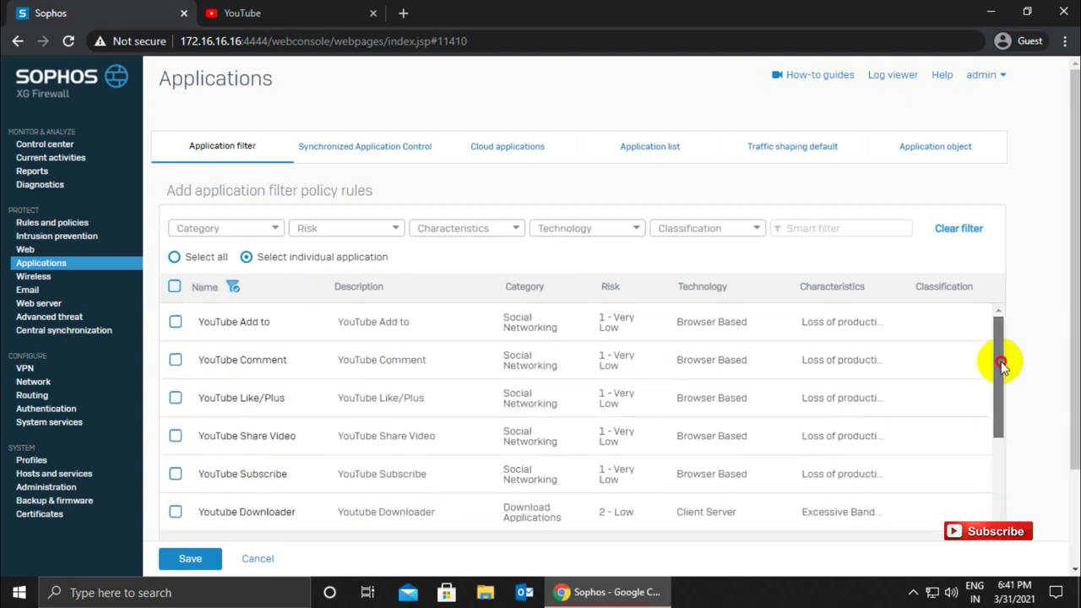
{"action": "left_click", "coordinate": [174, 291]}
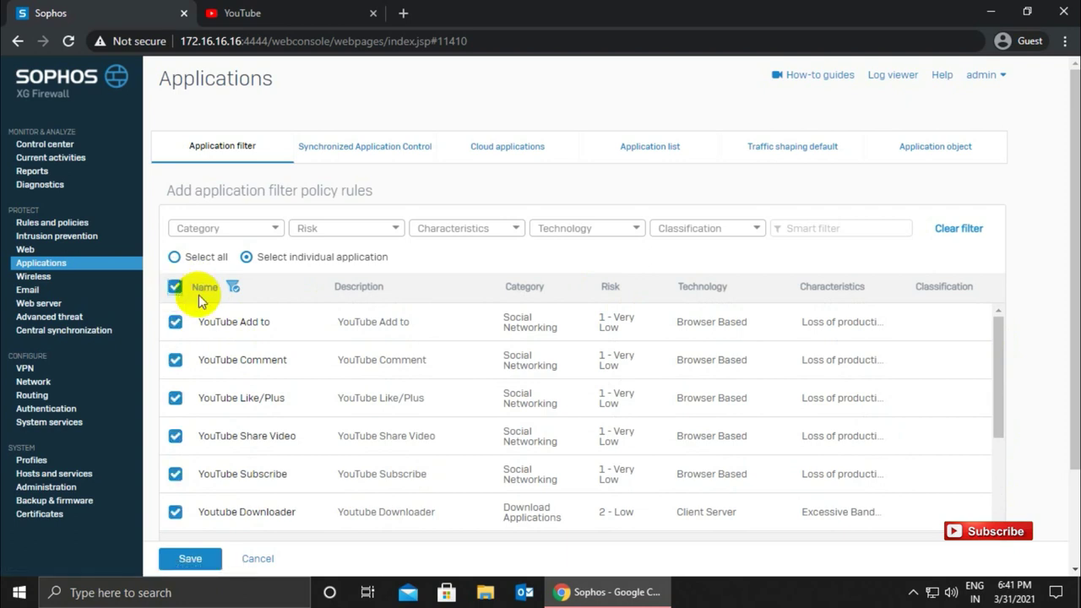
- Set the YouTube applications rule to Deny with schedule All the Time and save it
{"action": "left_click_drag", "start_coordinate": [996, 400], "coordinate": [1000, 554]}
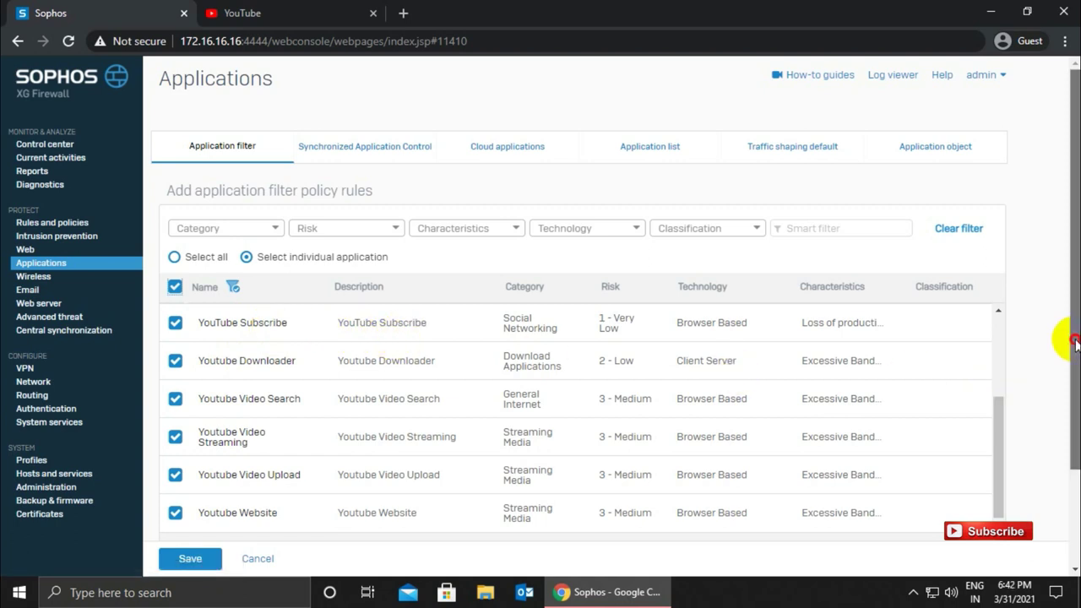
{"action": "left_click_drag", "start_coordinate": [1074, 342], "coordinate": [1073, 446]}
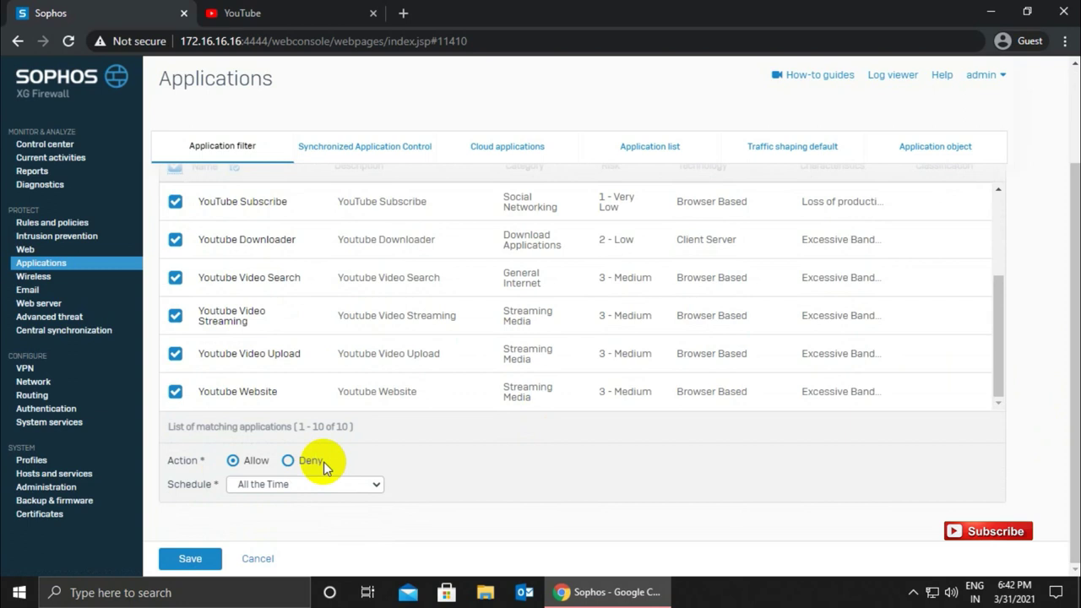
{"action": "left_click", "coordinate": [289, 464]}
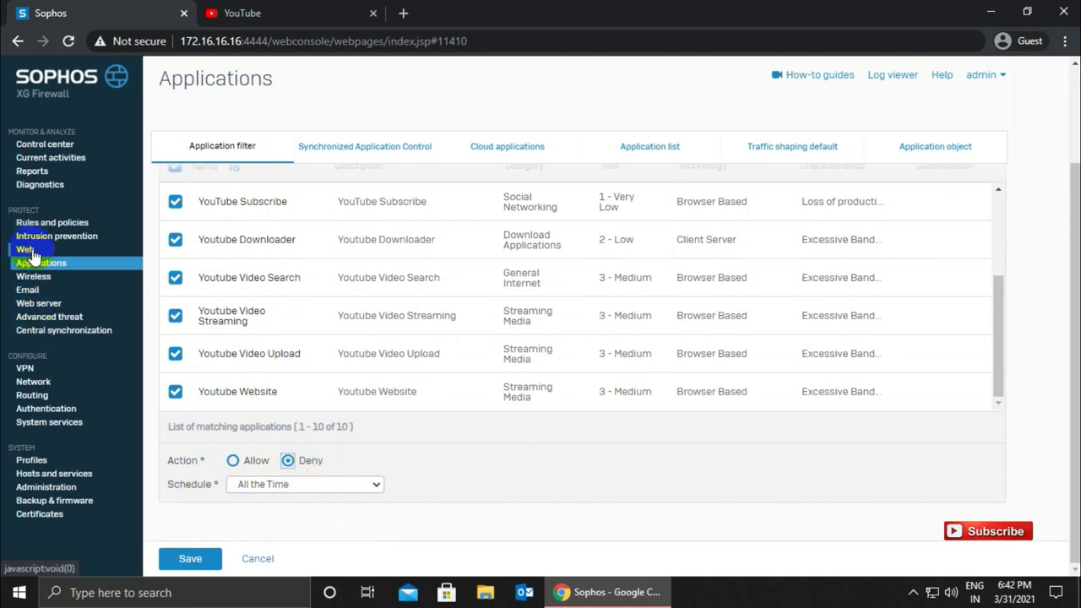
{"action": "left_click", "coordinate": [296, 484]}
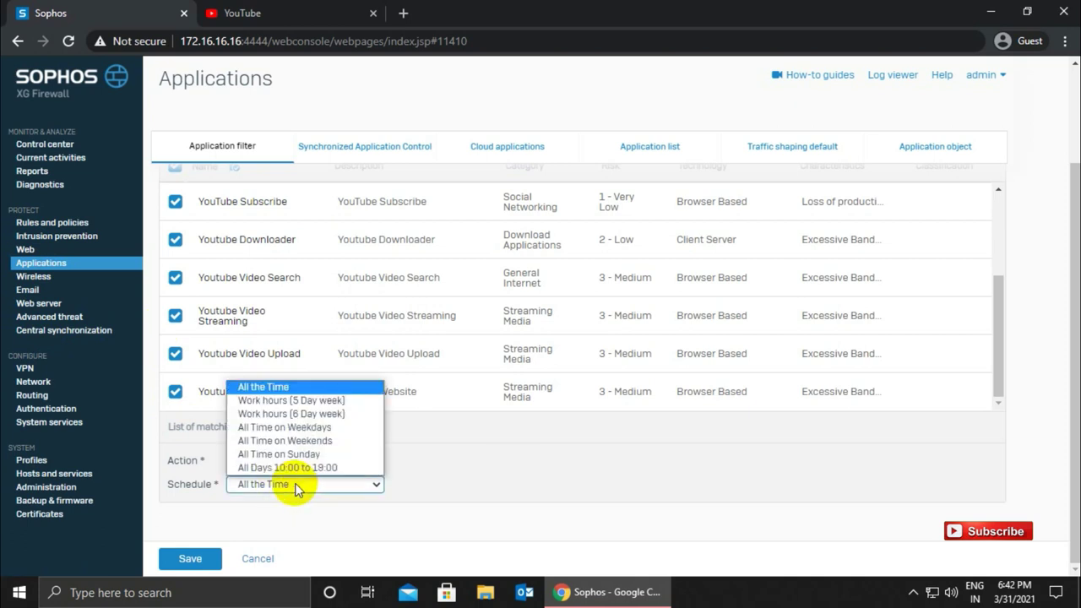
{"action": "left_click", "coordinate": [449, 430]}
{"action": "left_click", "coordinate": [307, 464]}
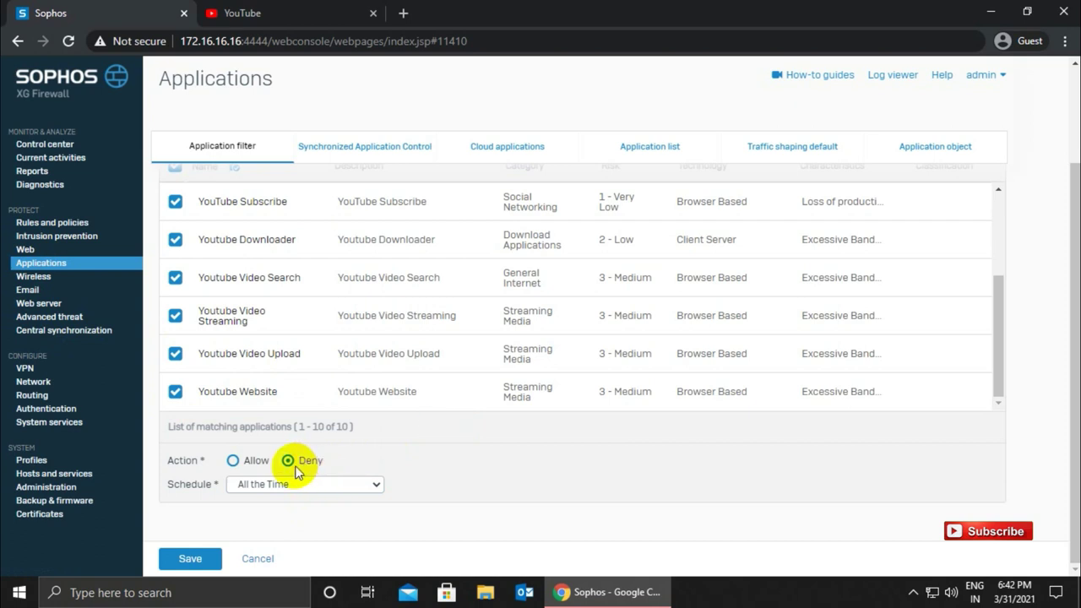
{"action": "left_click", "coordinate": [186, 559]}
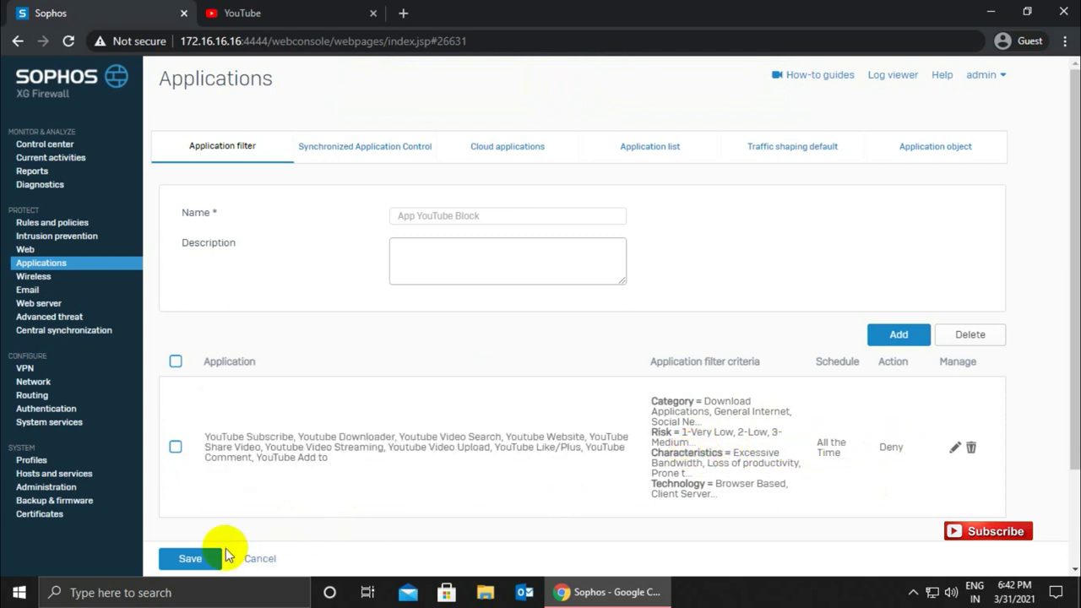
- Save the App YouTube Block application filter with its YouTube deny rule
{"action": "left_click", "coordinate": [193, 560]}
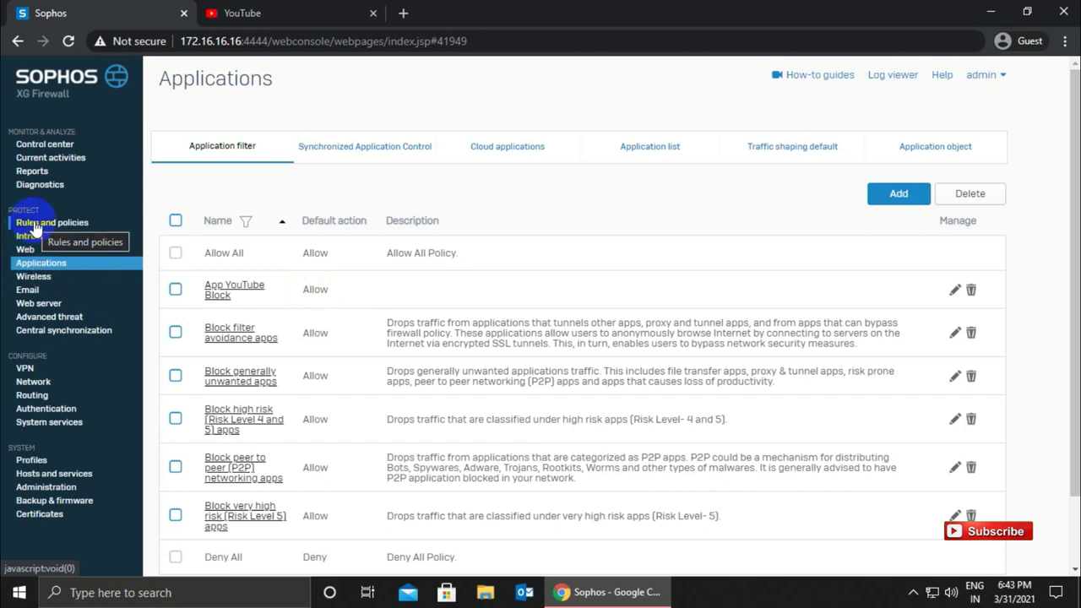
- From the Rules and policies firewall rules list, start a new firewall rule
{"action": "left_click", "coordinate": [34, 225]}
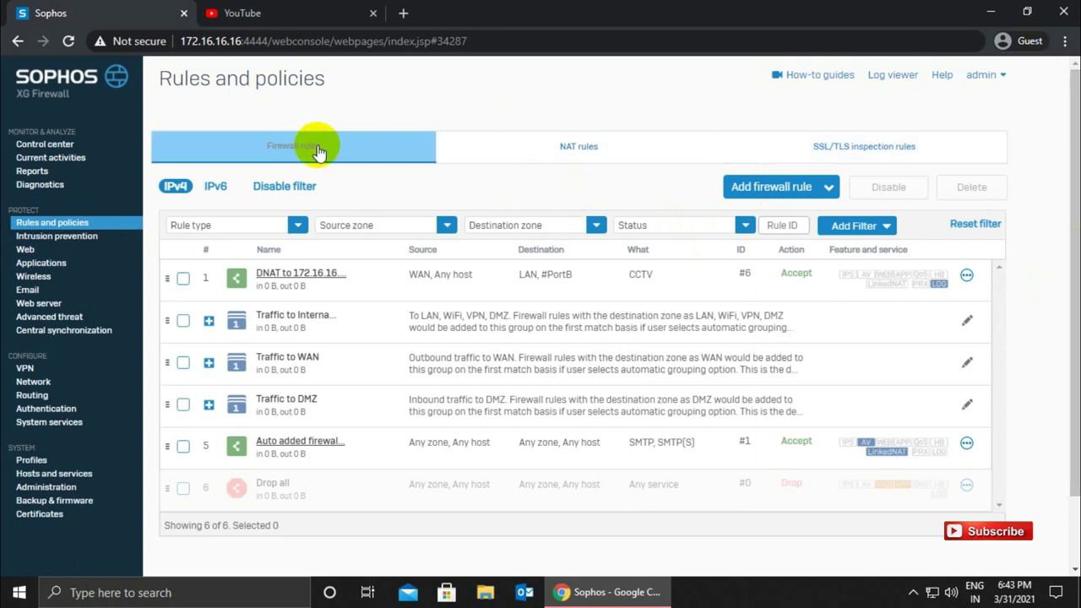
{"action": "left_click", "coordinate": [284, 150]}
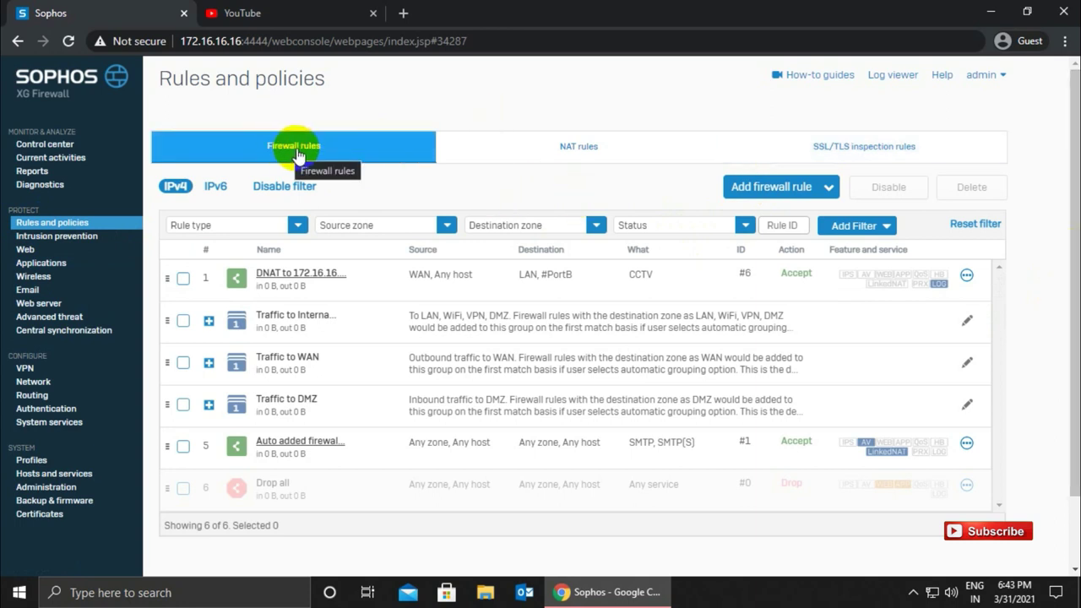
{"action": "left_click", "coordinate": [763, 188]}
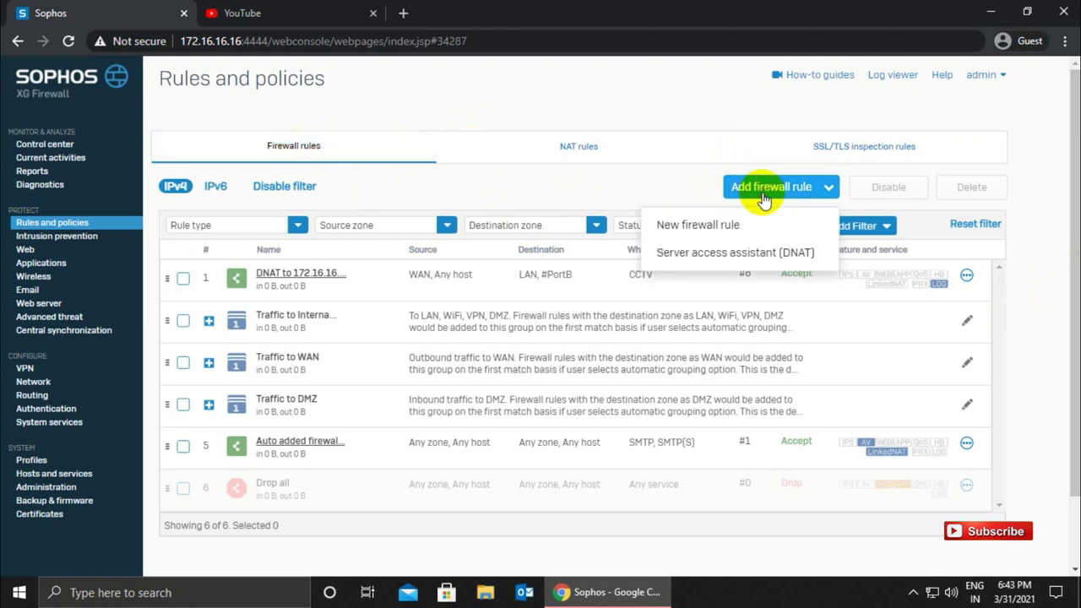
{"action": "left_click", "coordinate": [698, 234]}
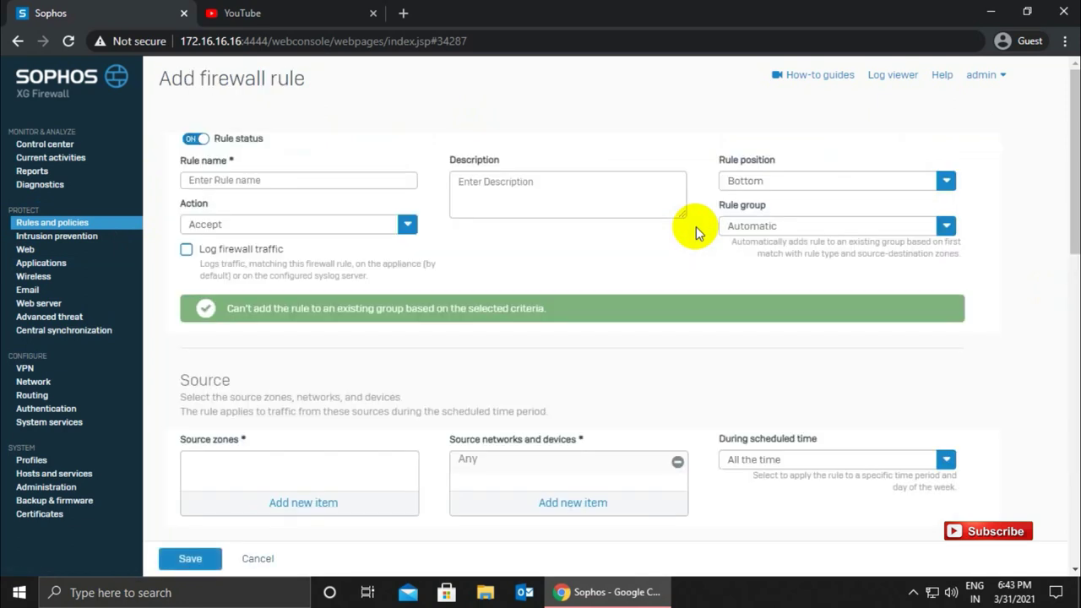
- Name the new rule 'YouTube Block Policy User', correcting the spelling to YouTube
{"action": "left_click", "coordinate": [312, 181]}
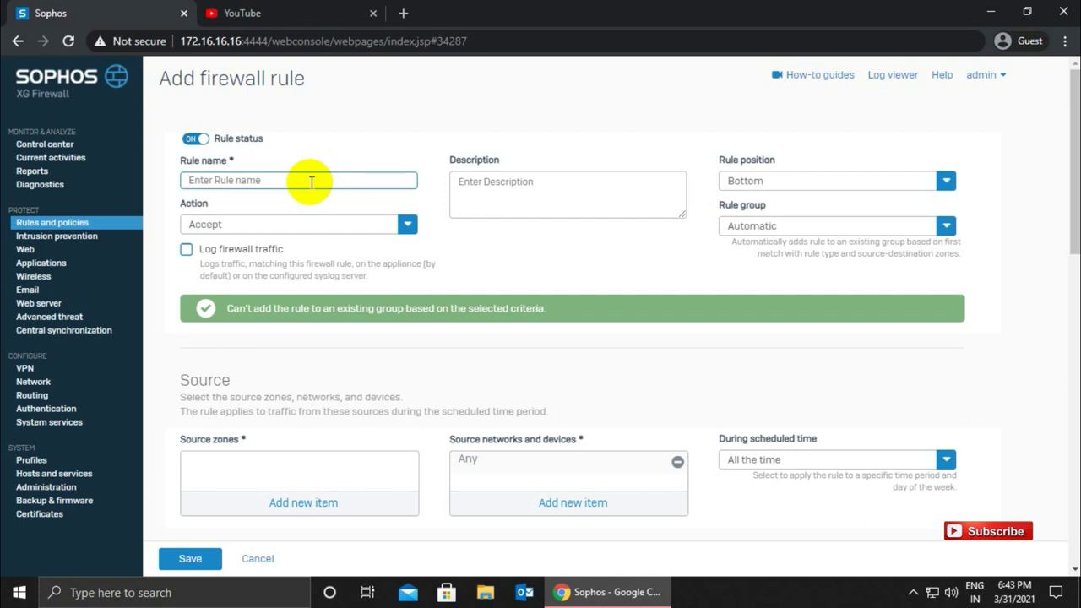
{"action": "type", "text": "Yout"}
{"action": "key", "text": "BackSpace"}
{"action": "type", "text": "tube Block Policy"}
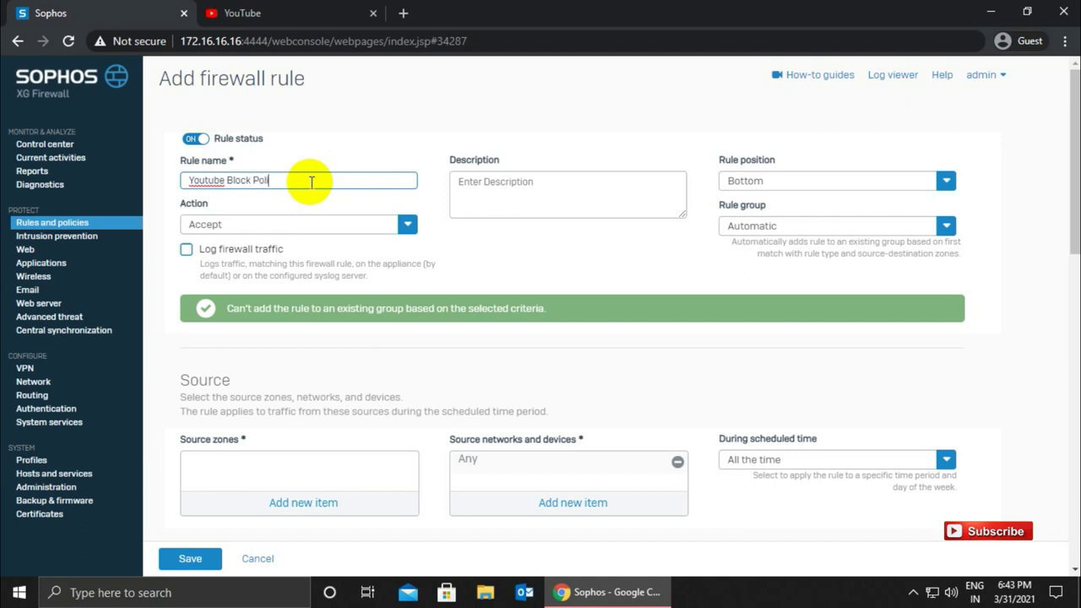
{"action": "right_click", "coordinate": [212, 184]}
{"action": "left_click", "coordinate": [245, 195]}
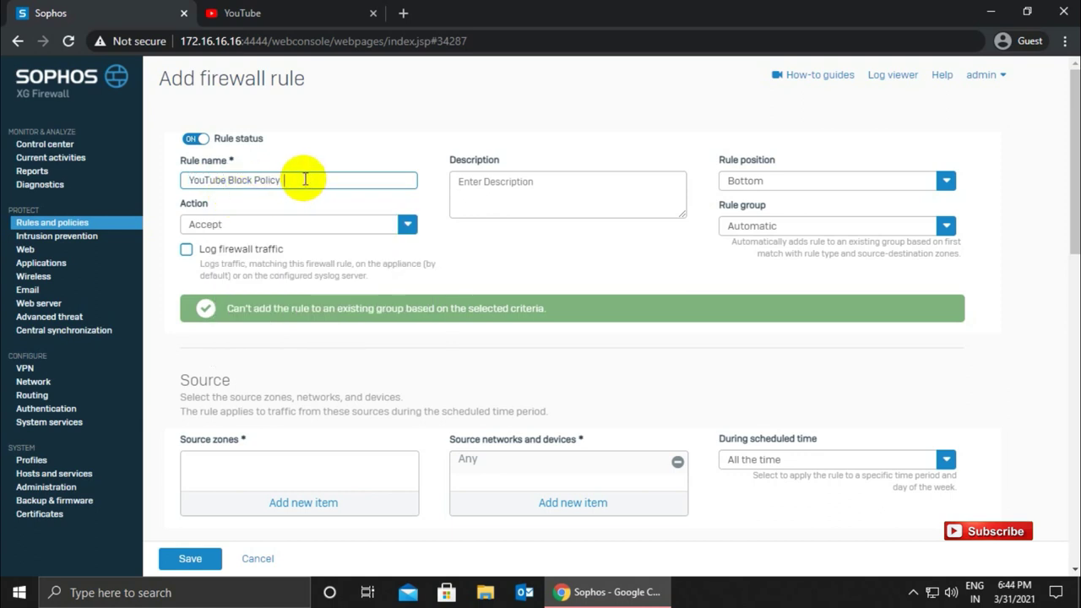
{"action": "type", "text": "User"}
- Give the rule description 'test', position Top, action Accept and rule group None
{"action": "left_click", "coordinate": [544, 201]}
{"action": "type", "text": "test"}
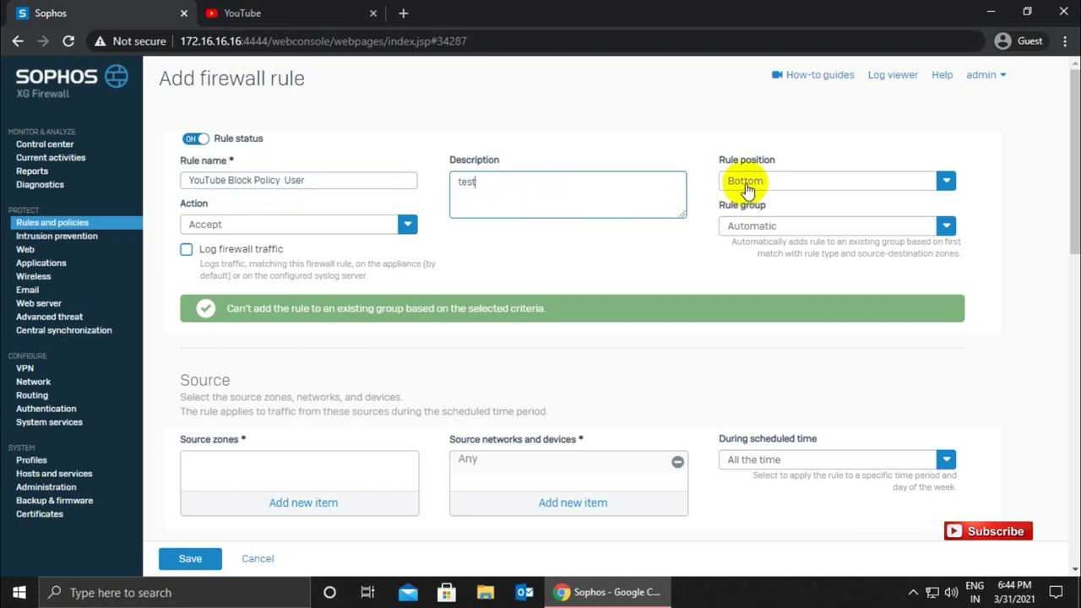
{"action": "left_click", "coordinate": [747, 186]}
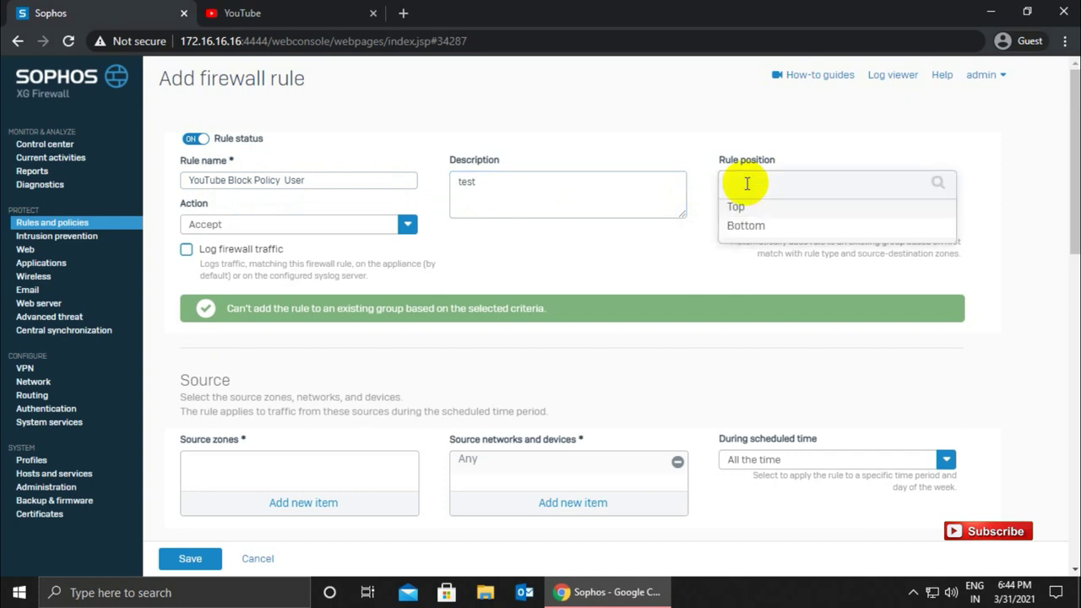
{"action": "left_click", "coordinate": [736, 208]}
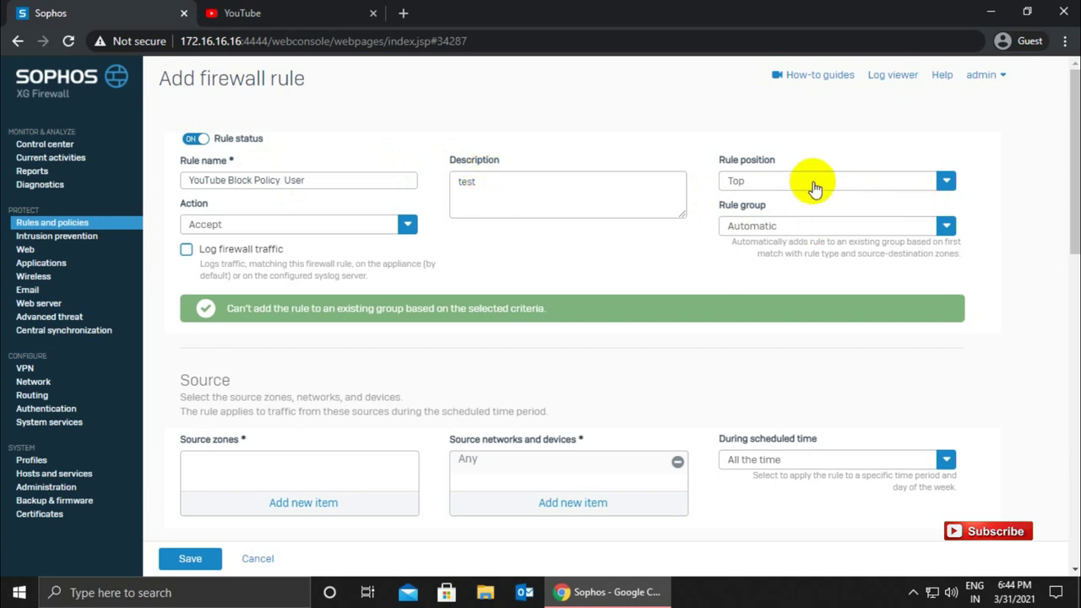
{"action": "left_click", "coordinate": [222, 224]}
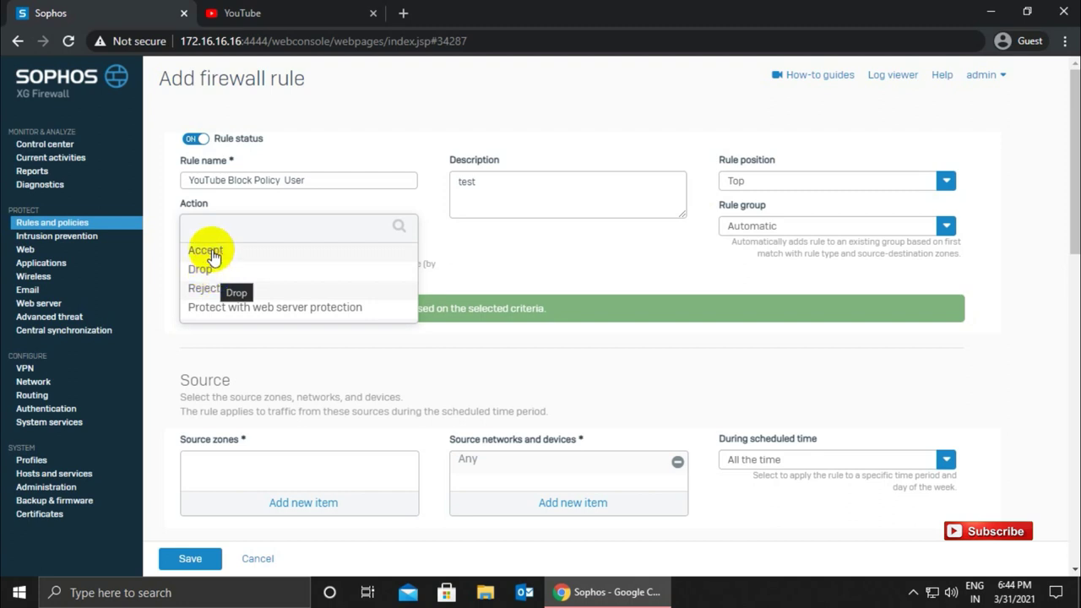
{"action": "left_click", "coordinate": [212, 251]}
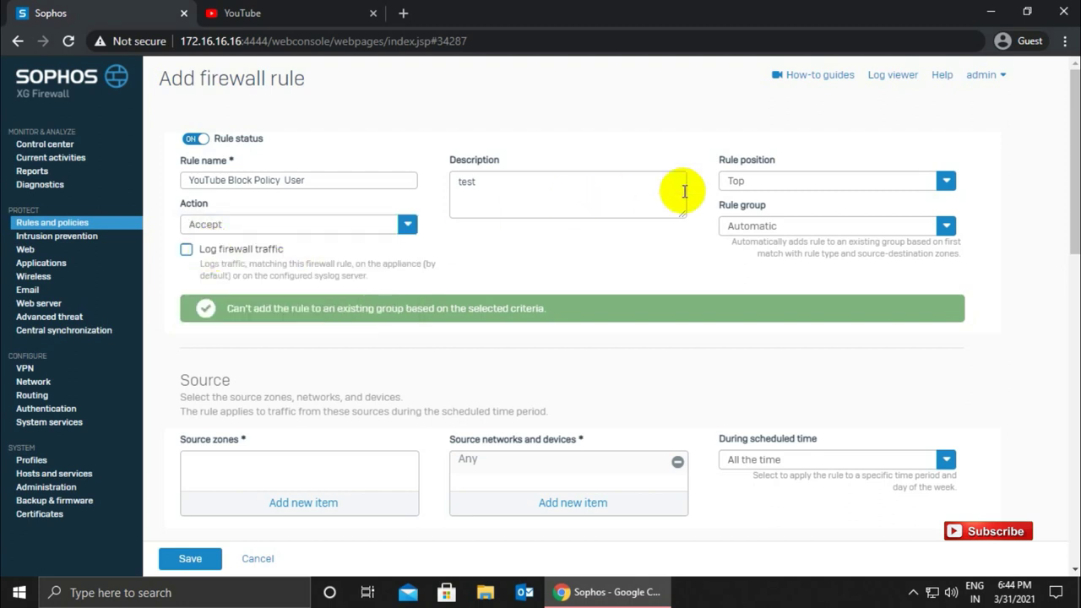
{"action": "left_click", "coordinate": [751, 225]}
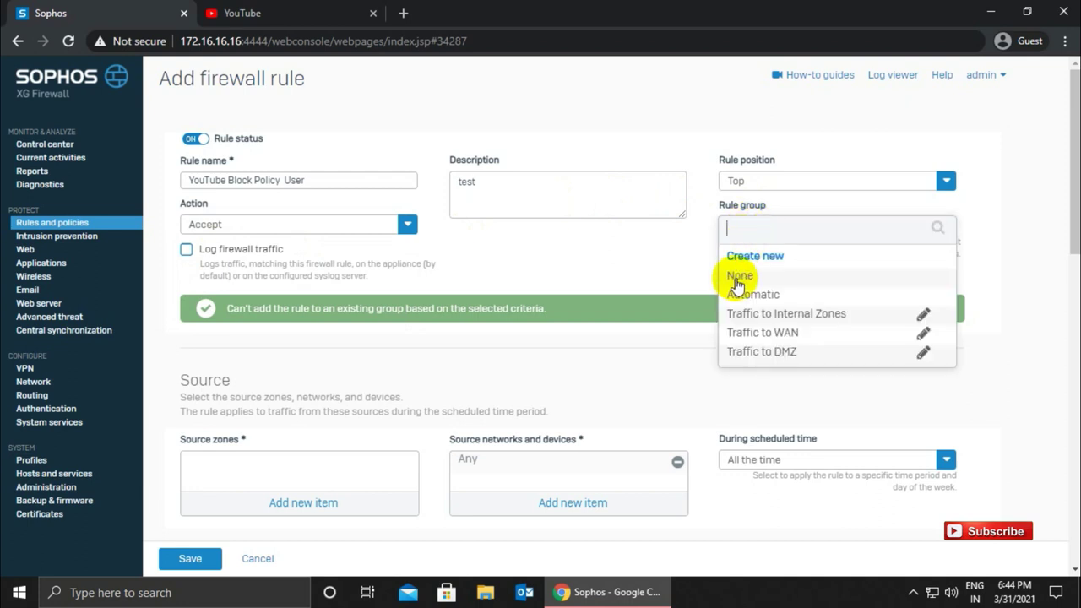
{"action": "left_click", "coordinate": [738, 276]}
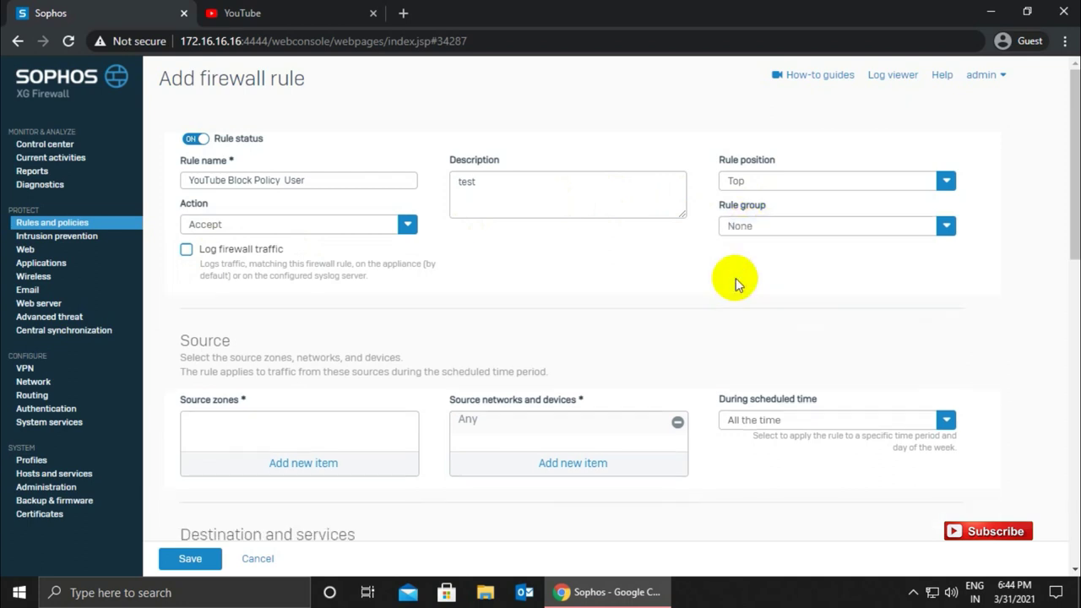
- Turn on firewall traffic logging and set the rule's source zone to LAN
{"action": "left_click", "coordinate": [186, 253]}
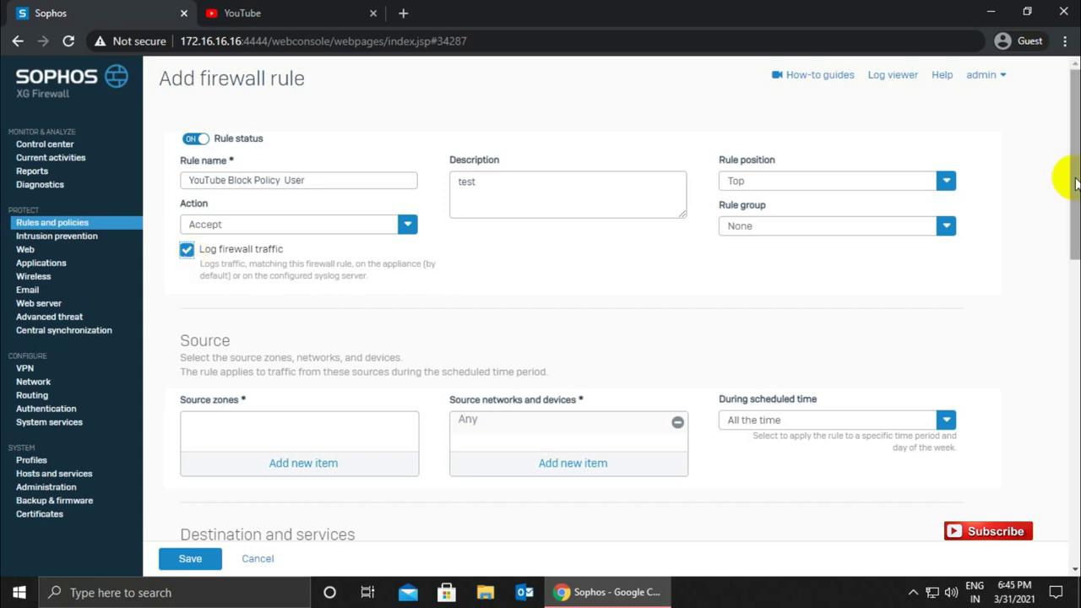
{"action": "left_click_drag", "start_coordinate": [1075, 169], "coordinate": [1075, 178]}
{"action": "left_click", "coordinate": [303, 440]}
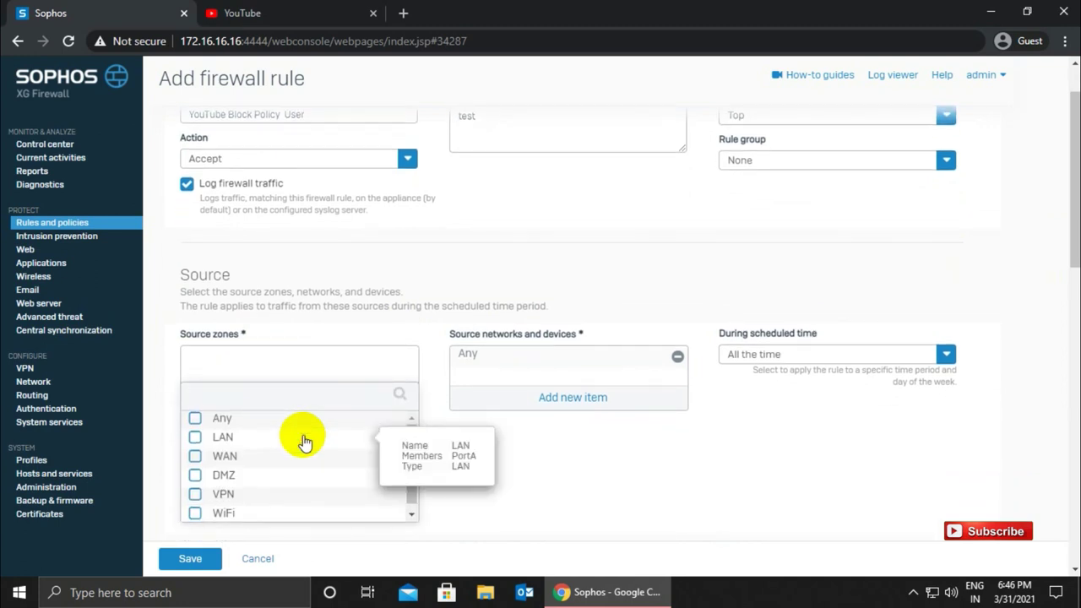
{"action": "left_click", "coordinate": [195, 438]}
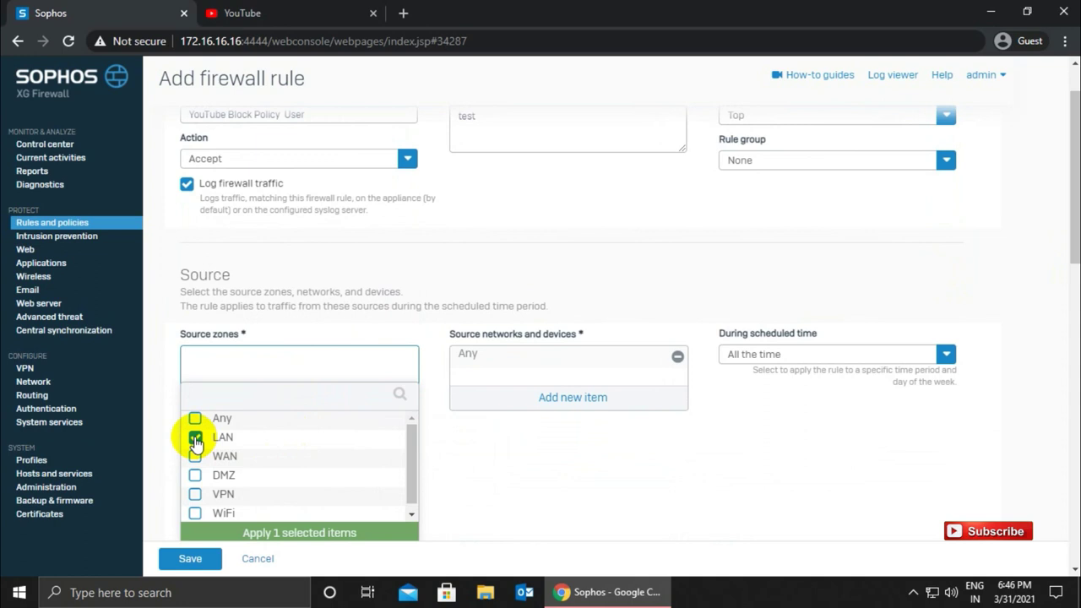
{"action": "left_click", "coordinate": [267, 534]}
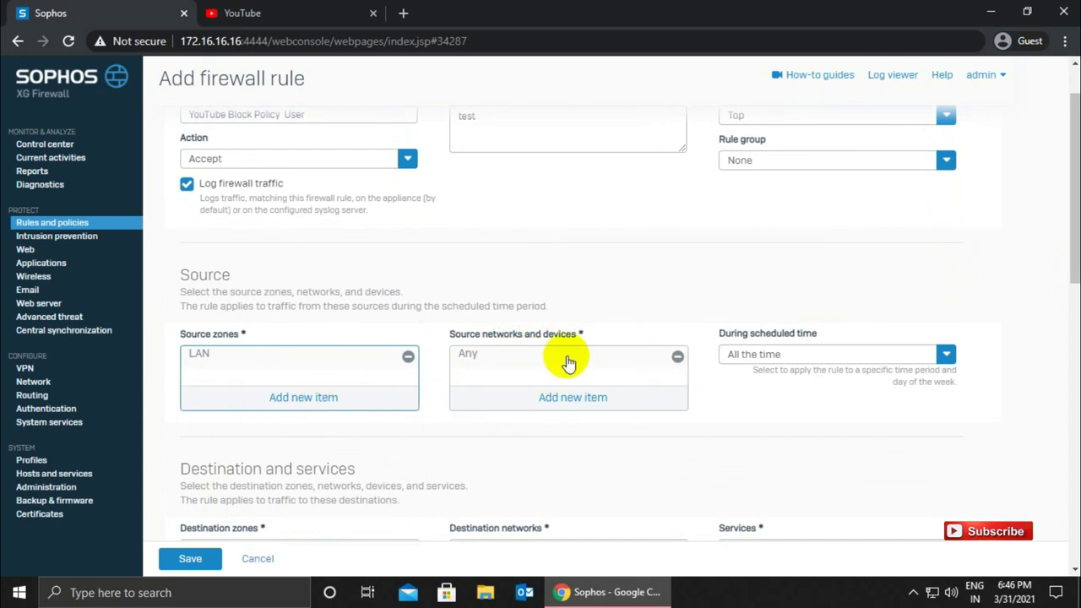
- Remove Any from the source networks and begin adding a new network object
{"action": "left_click", "coordinate": [677, 358]}
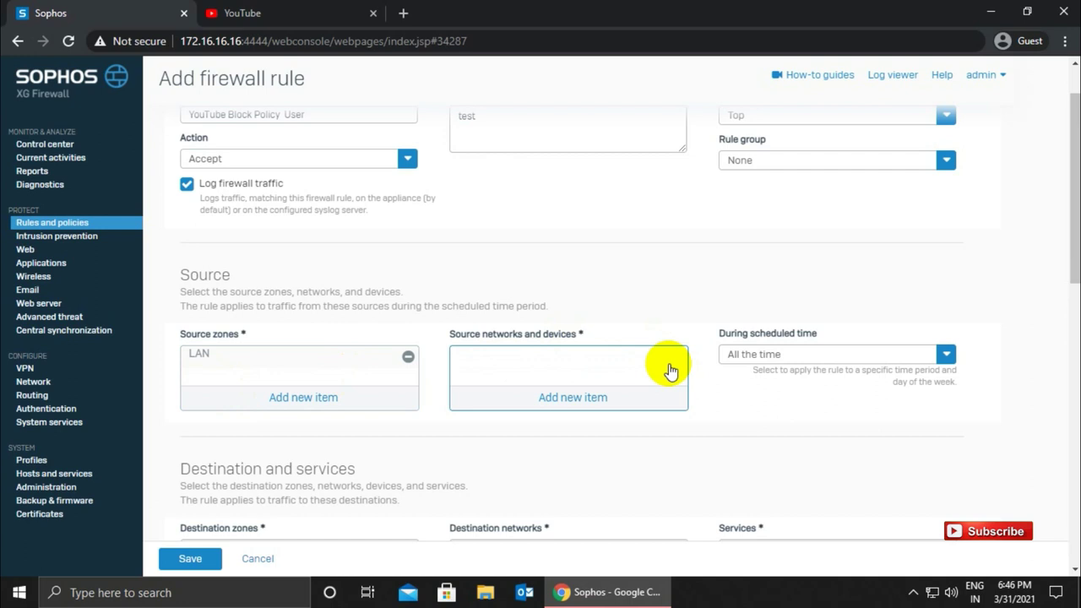
{"action": "left_click", "coordinate": [555, 406]}
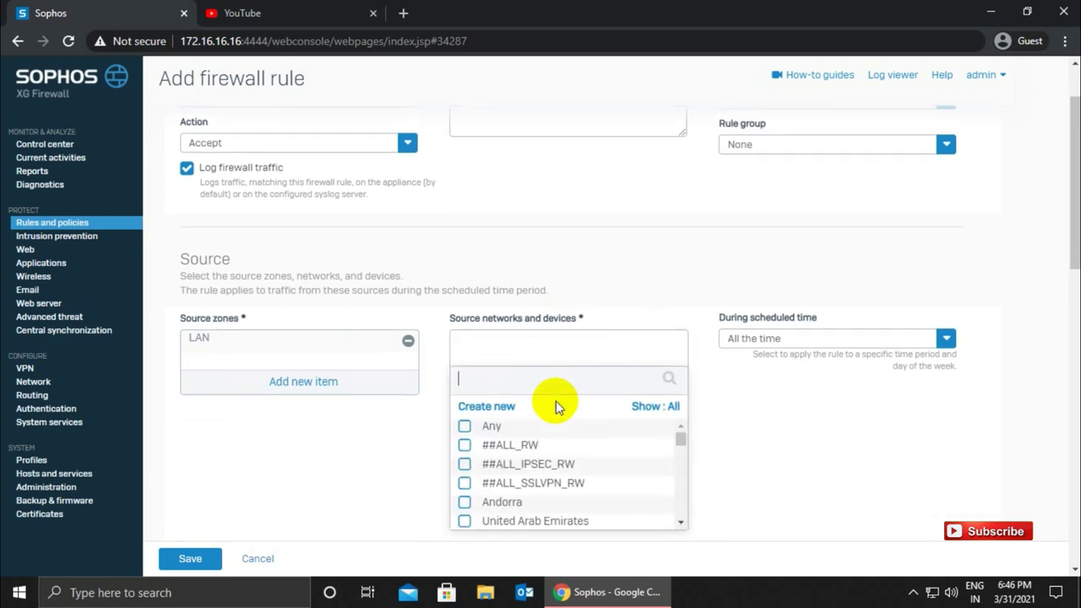
{"action": "left_click", "coordinate": [497, 401]}
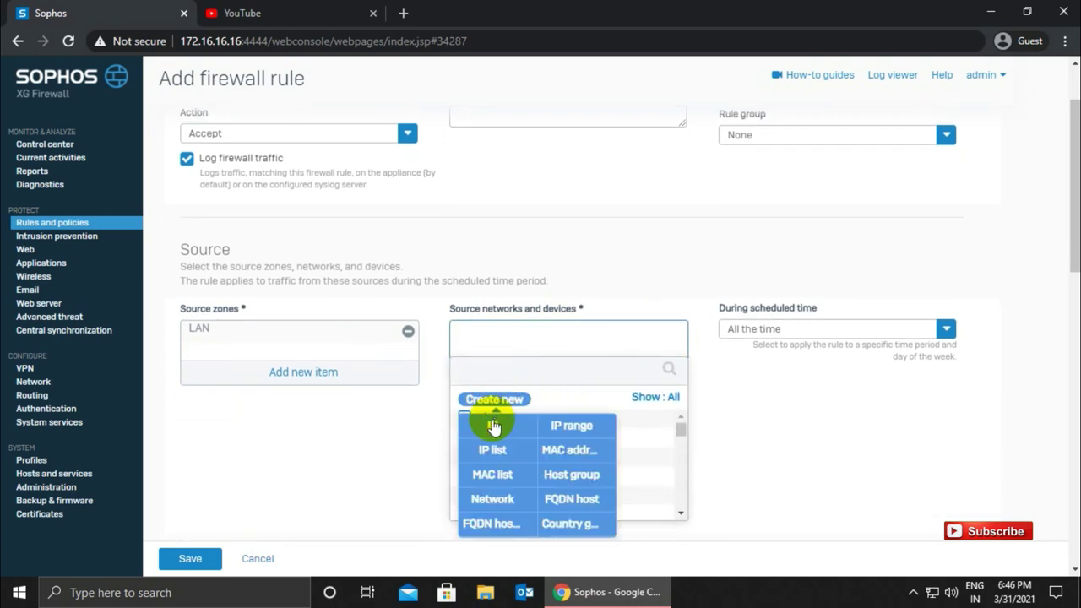
- Create IP host 'Test90' with its 172 IP address as the rule's source network
{"action": "left_click", "coordinate": [492, 419]}
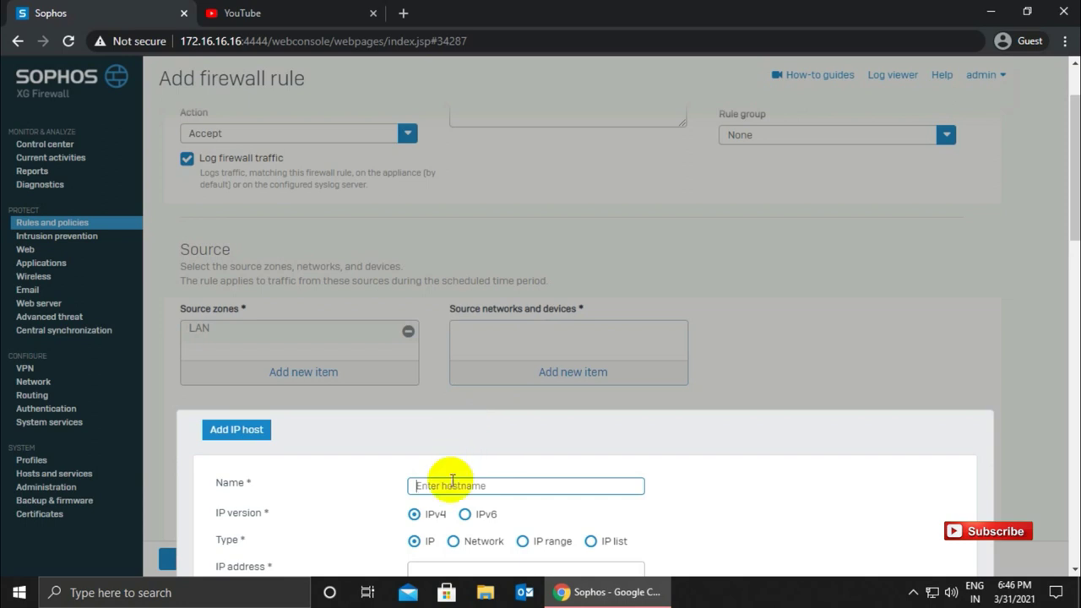
{"action": "type", "text": "Test"}
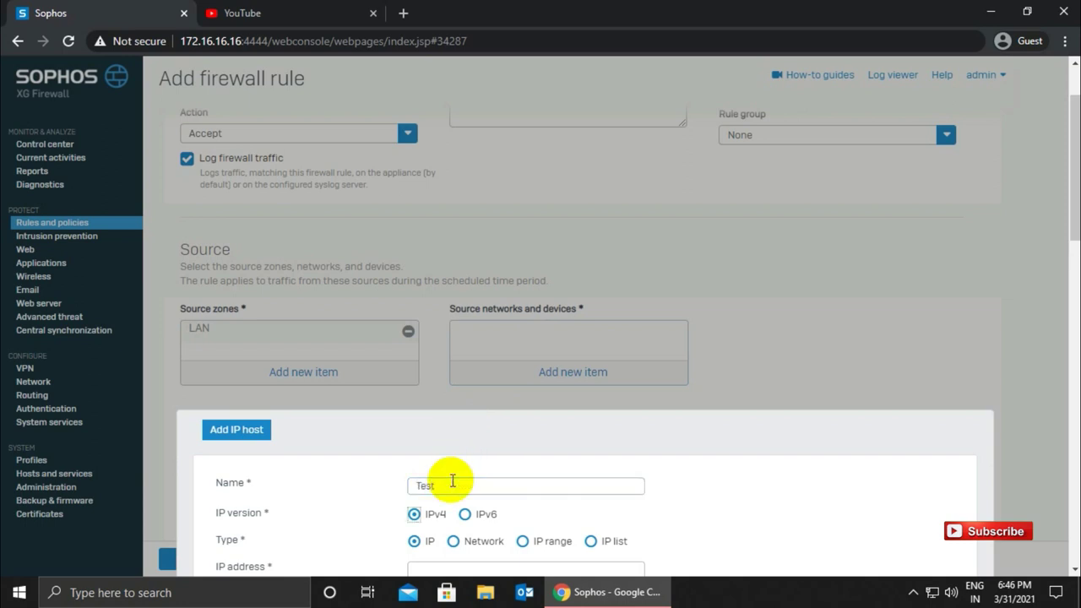
{"action": "left_click", "coordinate": [453, 481]}
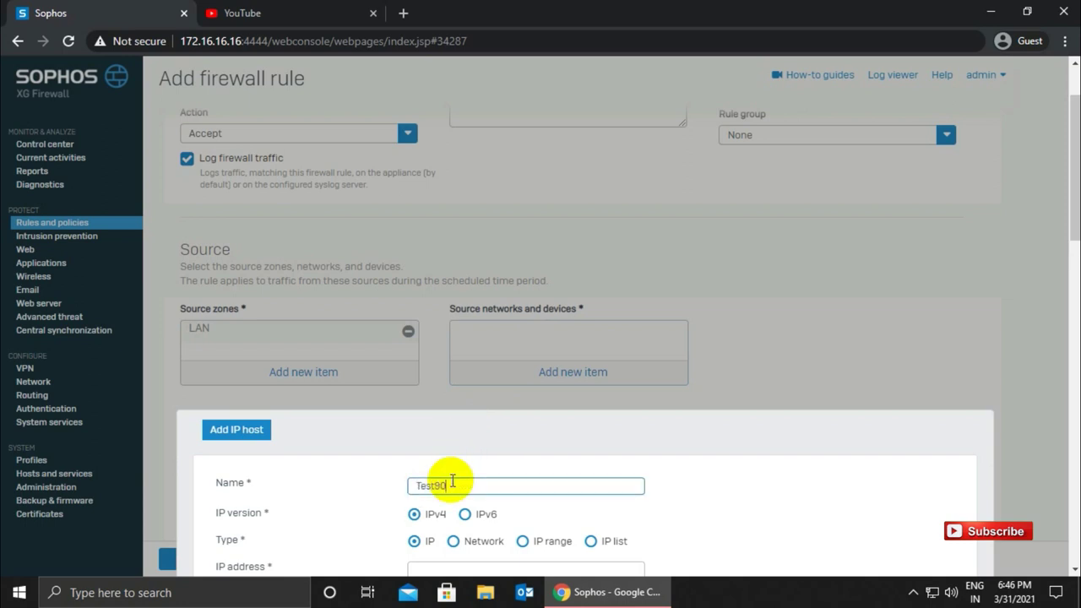
{"action": "type", "text": "90"}
{"action": "left_click_drag", "start_coordinate": [1072, 212], "coordinate": [1077, 258]}
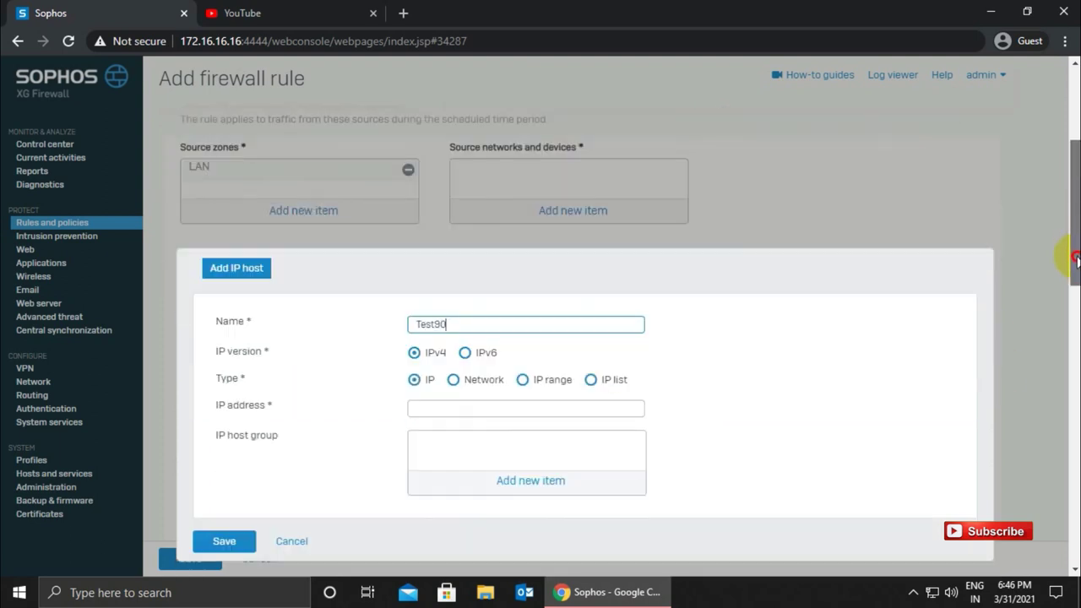
{"action": "left_click", "coordinate": [470, 411]}
{"action": "left_click", "coordinate": [276, 7]}
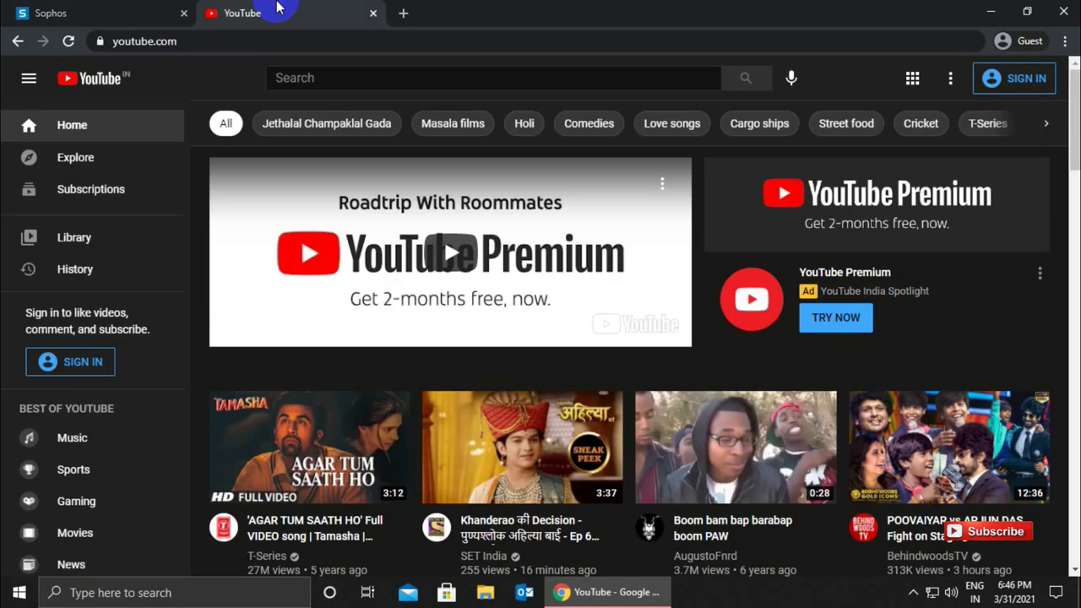
{"action": "left_click", "coordinate": [118, 10]}
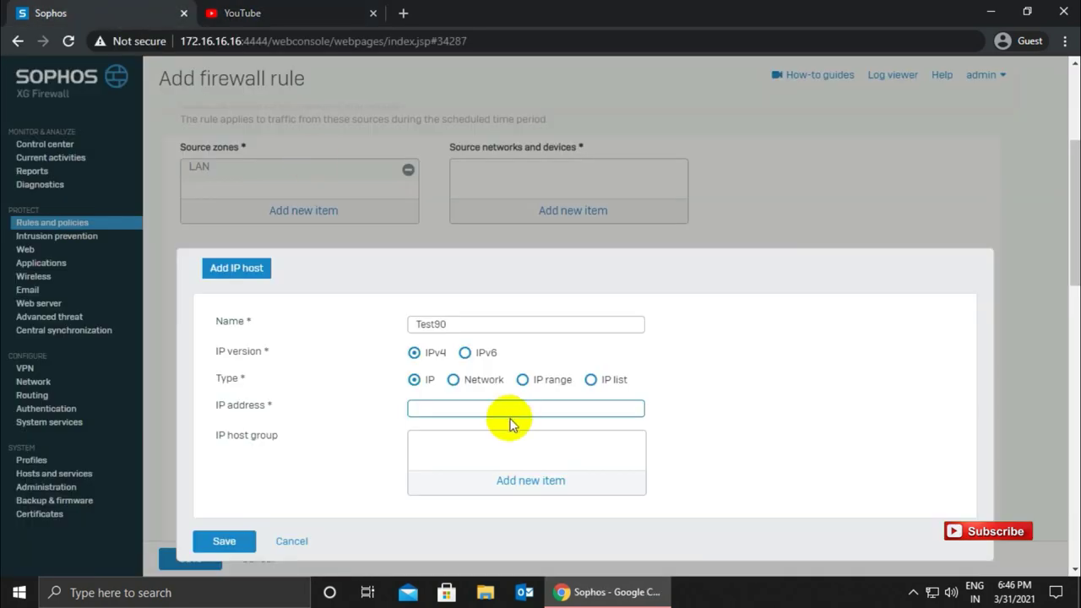
{"action": "type", "text": "172.16.16.90"}
{"action": "left_click", "coordinate": [224, 542]}
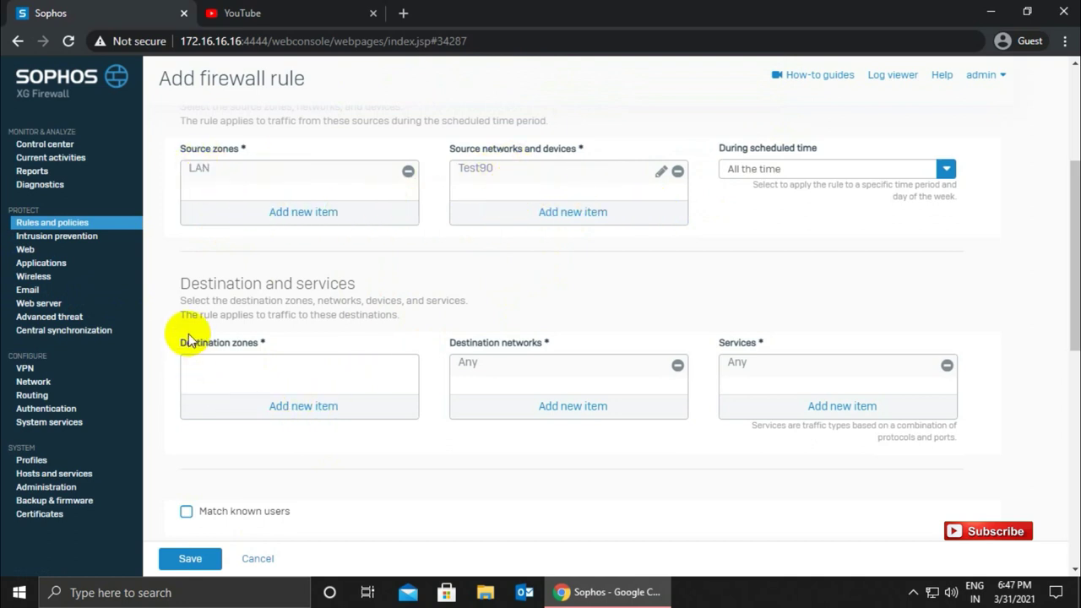
{"action": "left_click", "coordinate": [304, 406]}
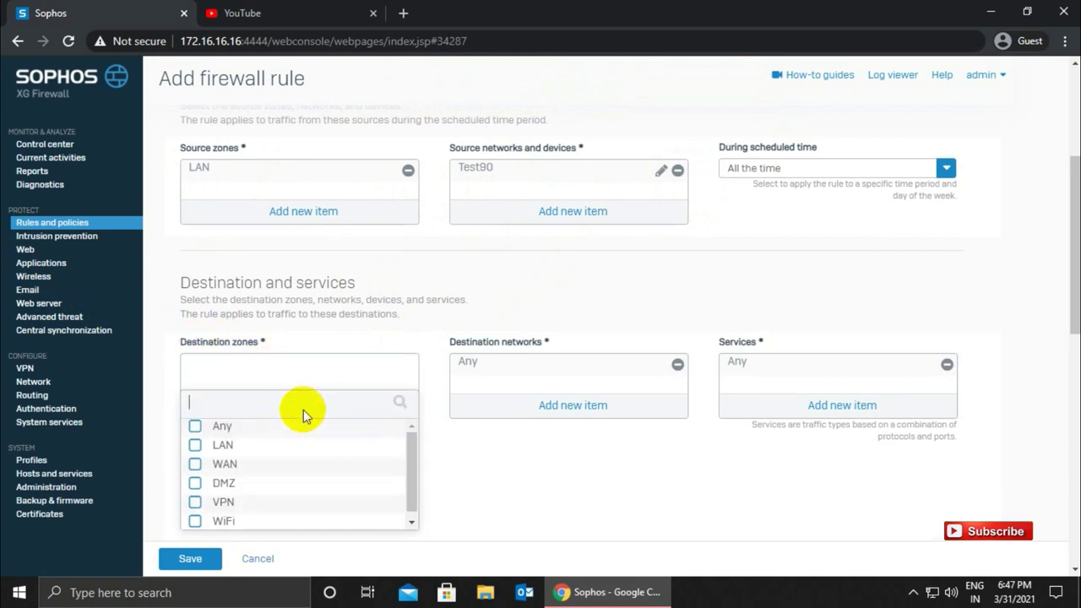
{"action": "left_click", "coordinate": [195, 456]}
{"action": "left_click", "coordinate": [227, 525]}
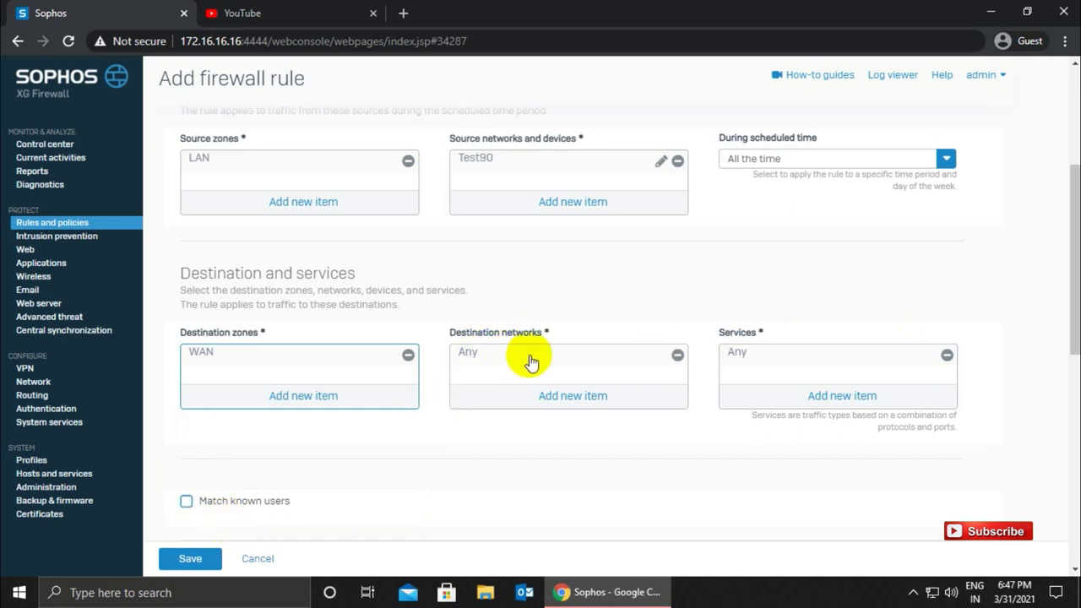
{"action": "left_click_drag", "start_coordinate": [1069, 302], "coordinate": [1067, 451]}
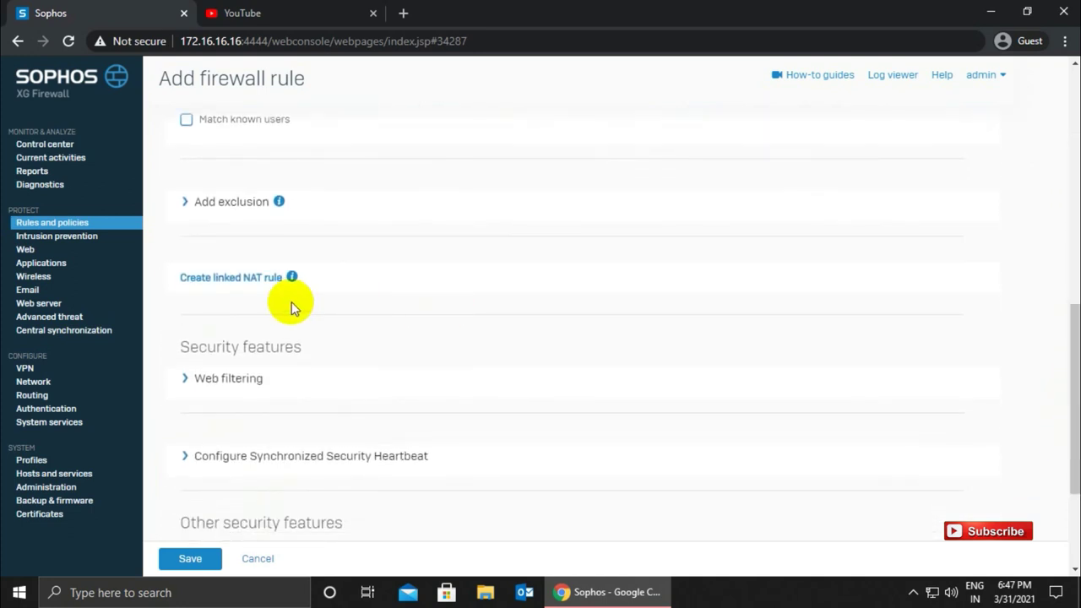
- Add a linked NAT rule with translated source (SNAT) kept as Original, and save it
{"action": "left_click", "coordinate": [224, 279]}
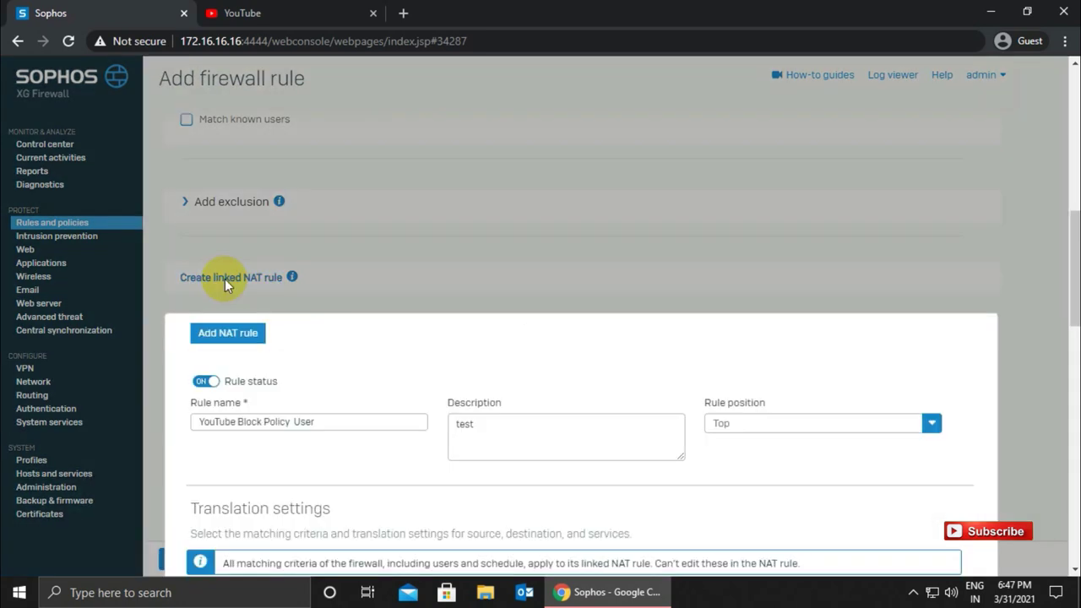
{"action": "left_click_drag", "start_coordinate": [1073, 268], "coordinate": [1073, 371]}
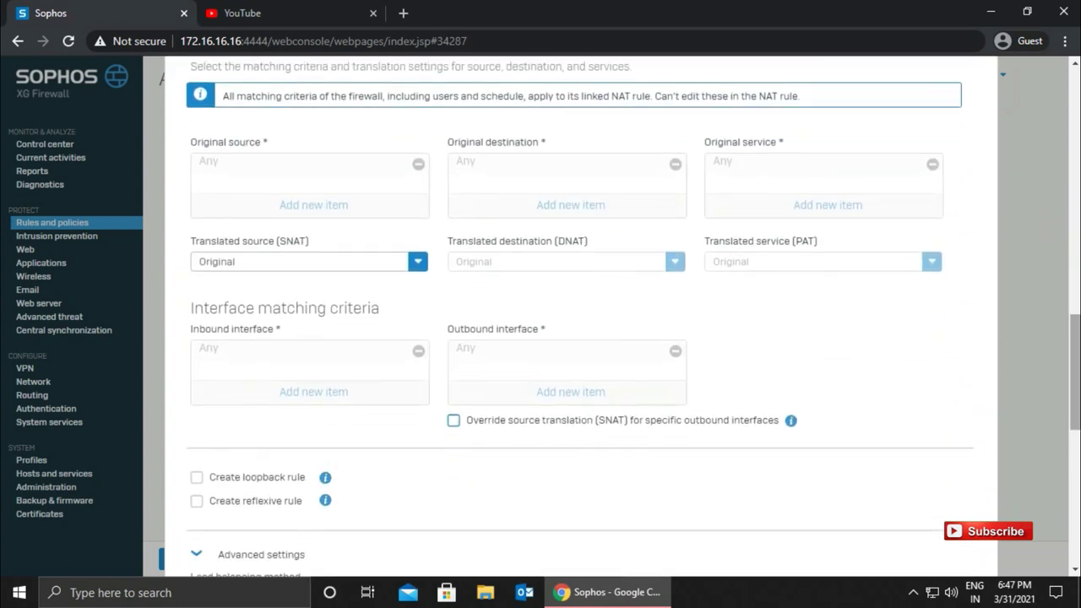
{"action": "left_click", "coordinate": [315, 264]}
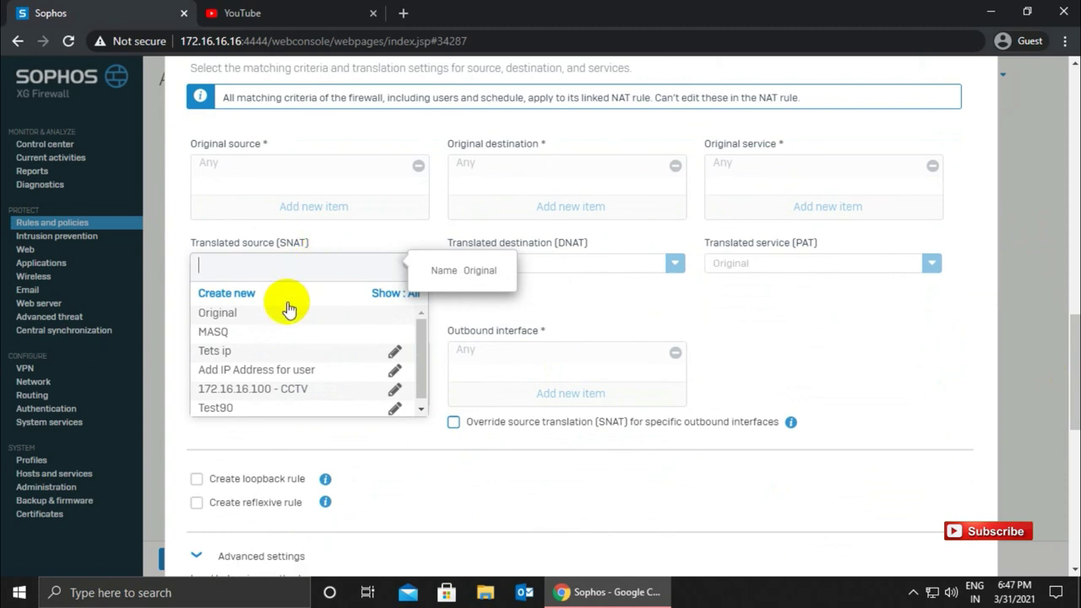
{"action": "left_click", "coordinate": [247, 315]}
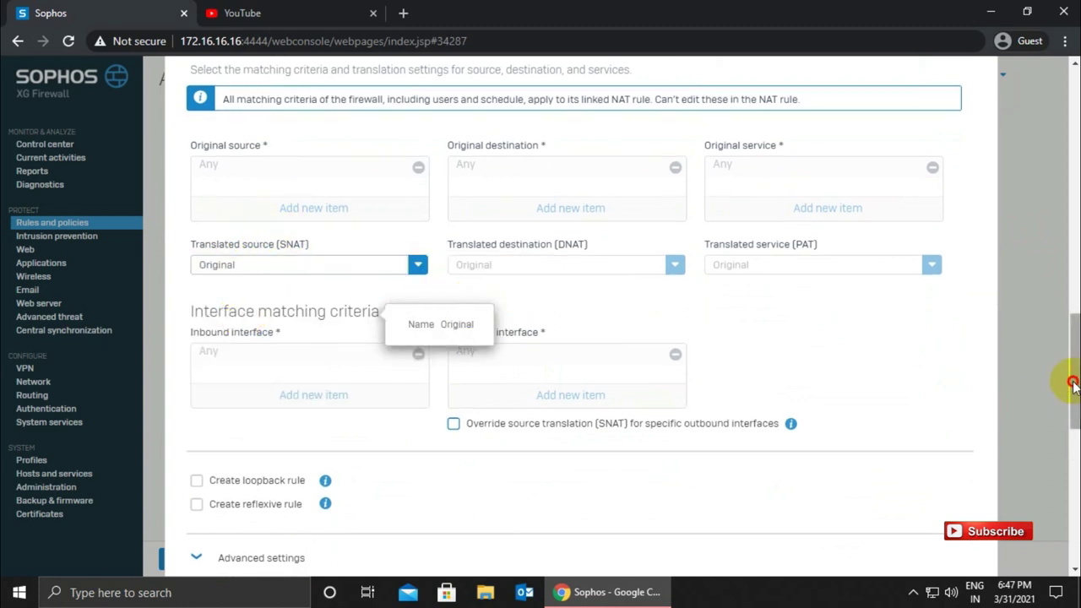
{"action": "left_click_drag", "start_coordinate": [1071, 386], "coordinate": [1071, 494]}
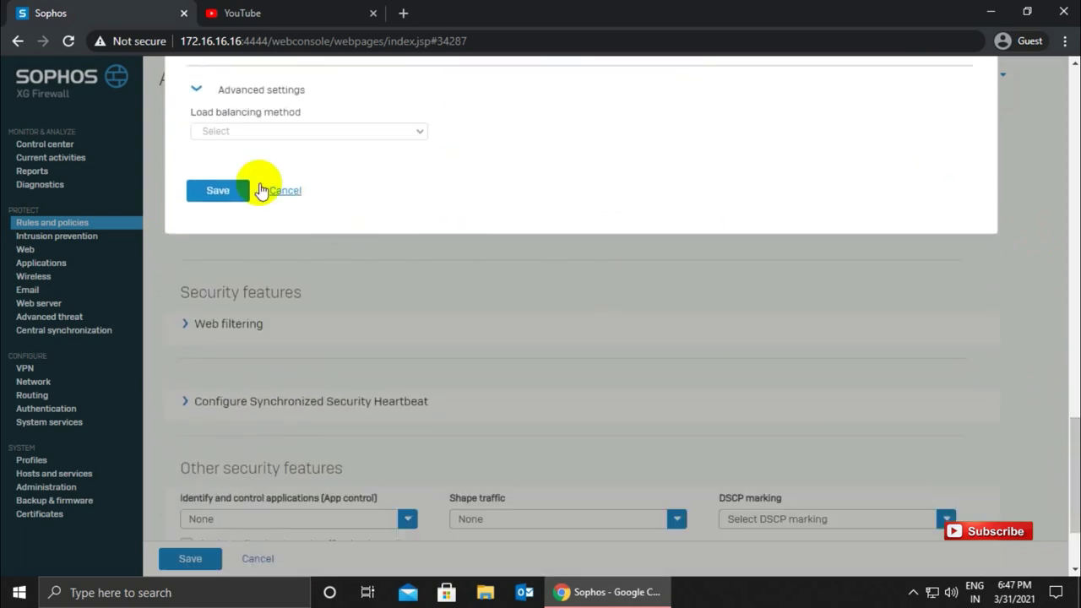
{"action": "left_click", "coordinate": [229, 194]}
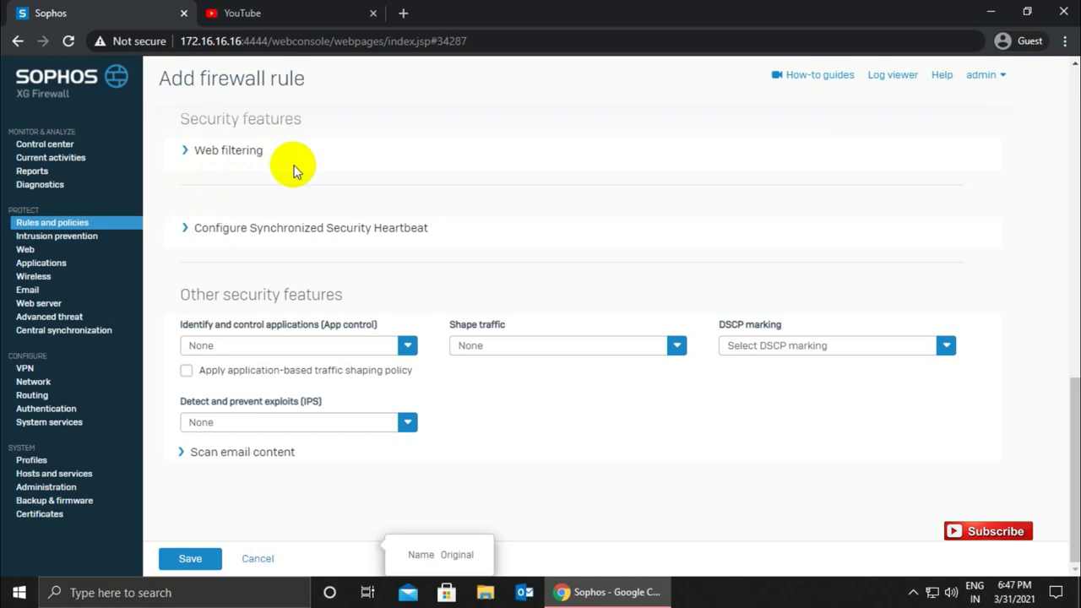
- Set the web policy to YouTube Block and enable HTTP/HTTPS and FTP malware scanning
{"action": "left_click_drag", "start_coordinate": [1077, 425], "coordinate": [1066, 379]}
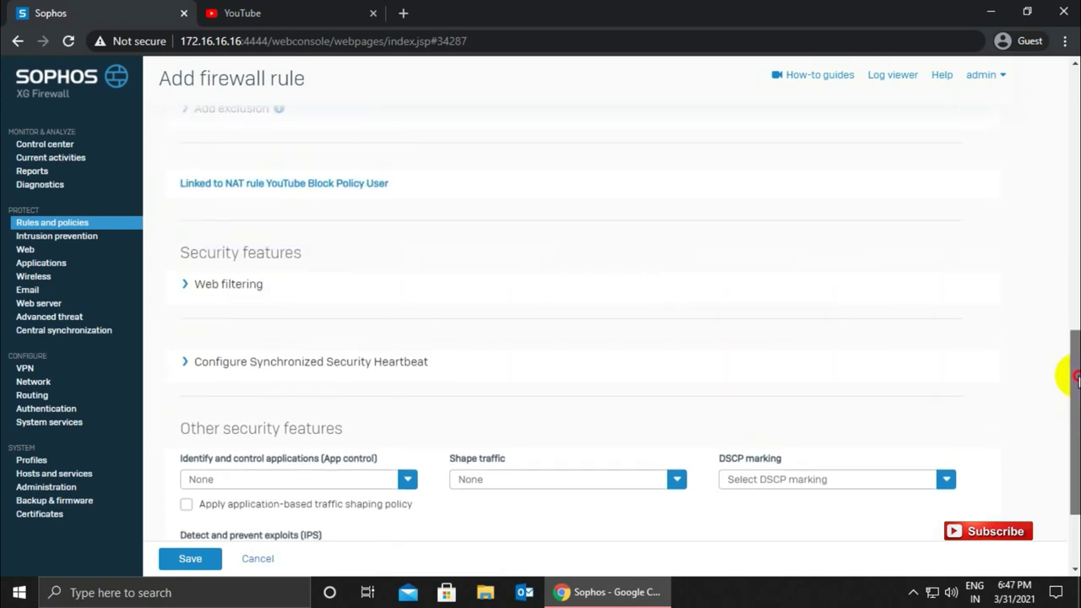
{"action": "left_click", "coordinate": [210, 279]}
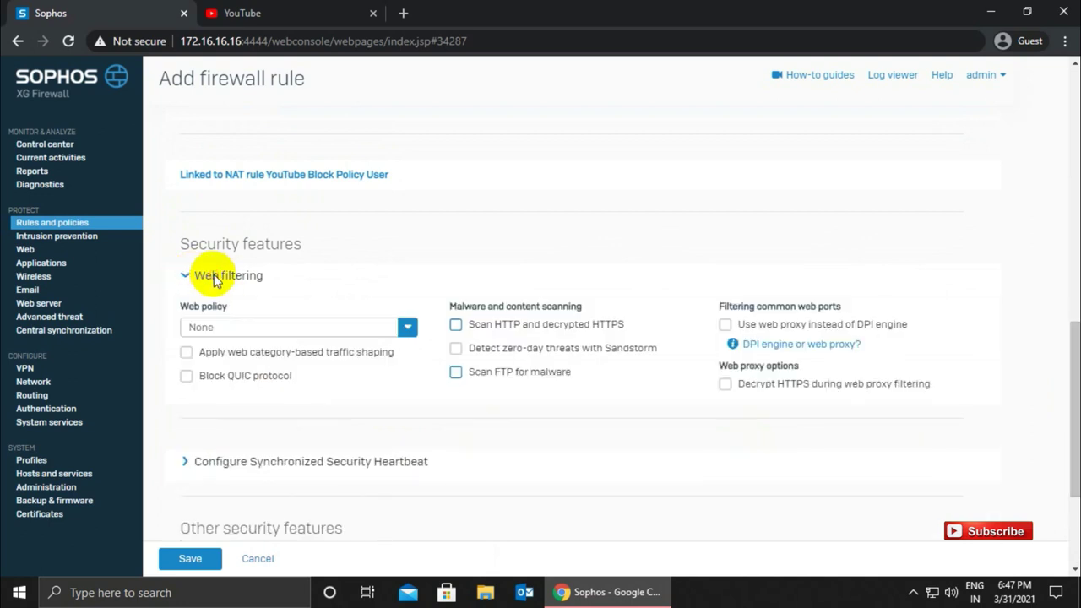
{"action": "left_click", "coordinate": [277, 334]}
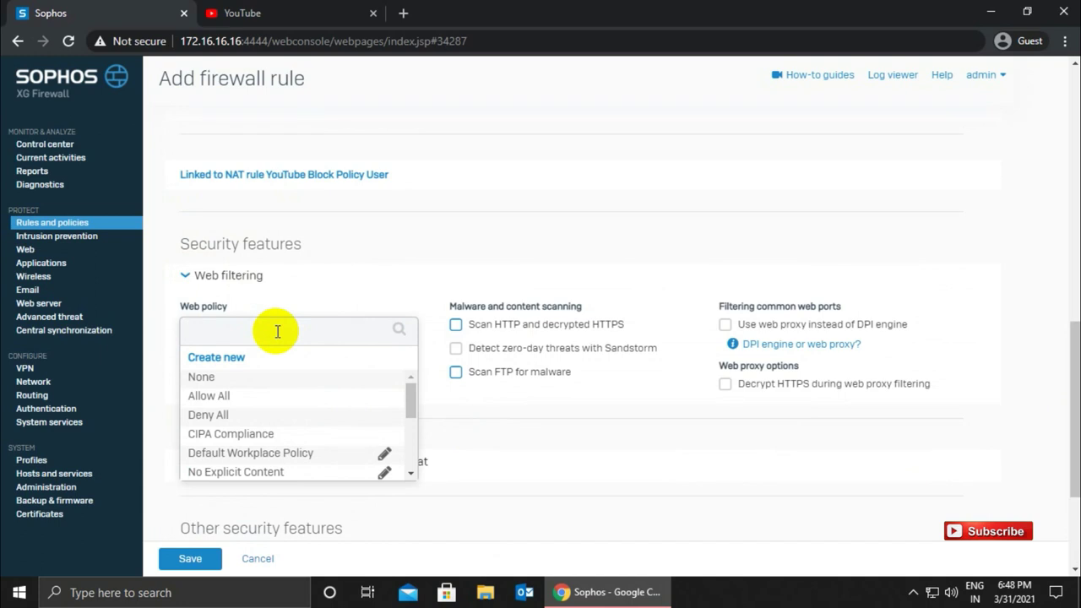
{"action": "key", "text": "BackSpace"}
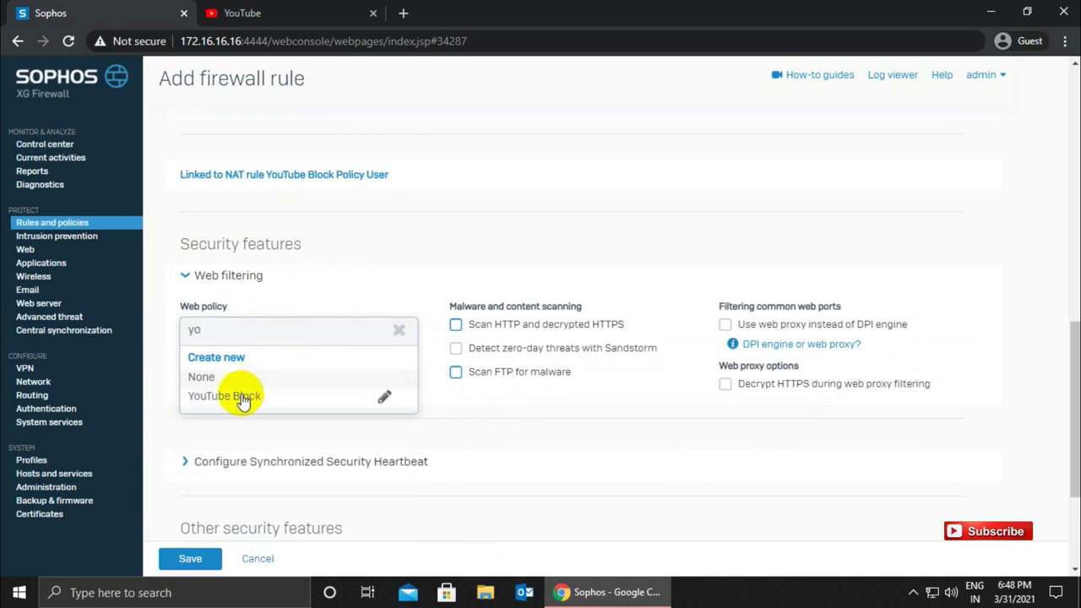
{"action": "left_click", "coordinate": [242, 397]}
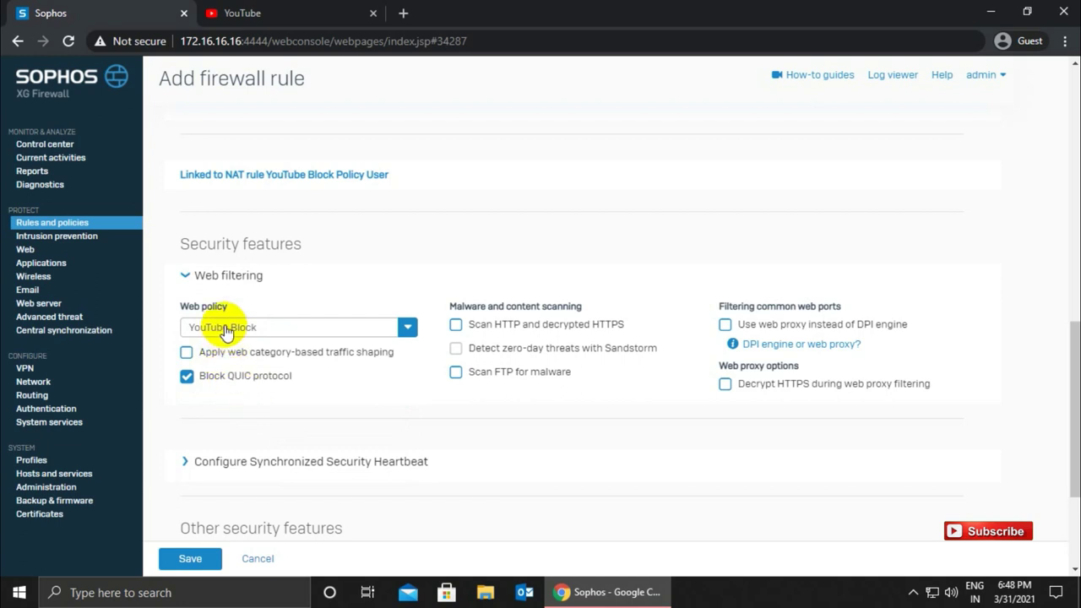
{"action": "left_click", "coordinate": [456, 326]}
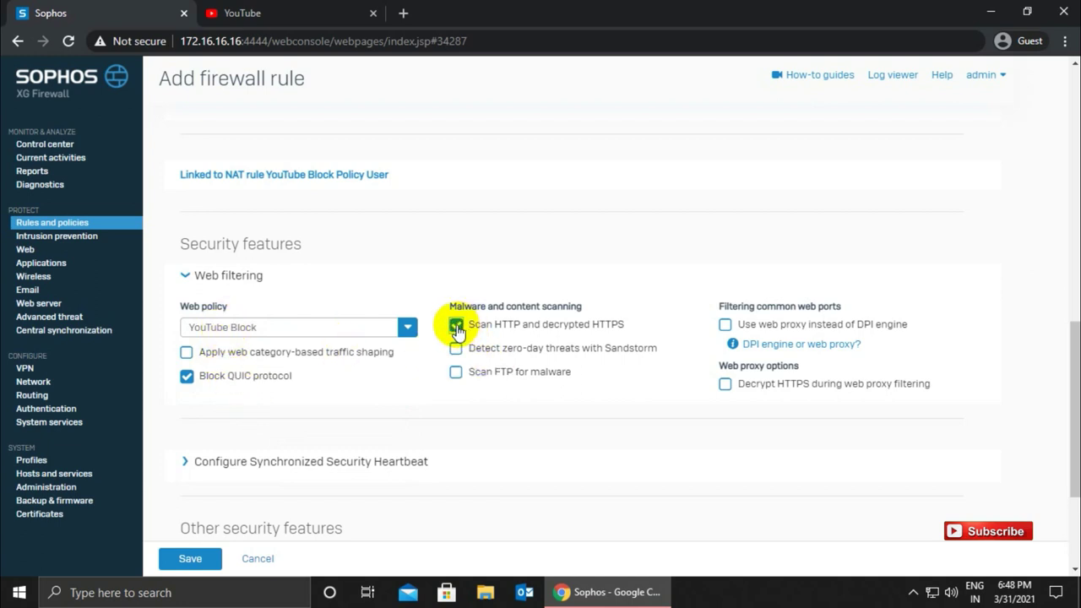
{"action": "left_click", "coordinate": [456, 375]}
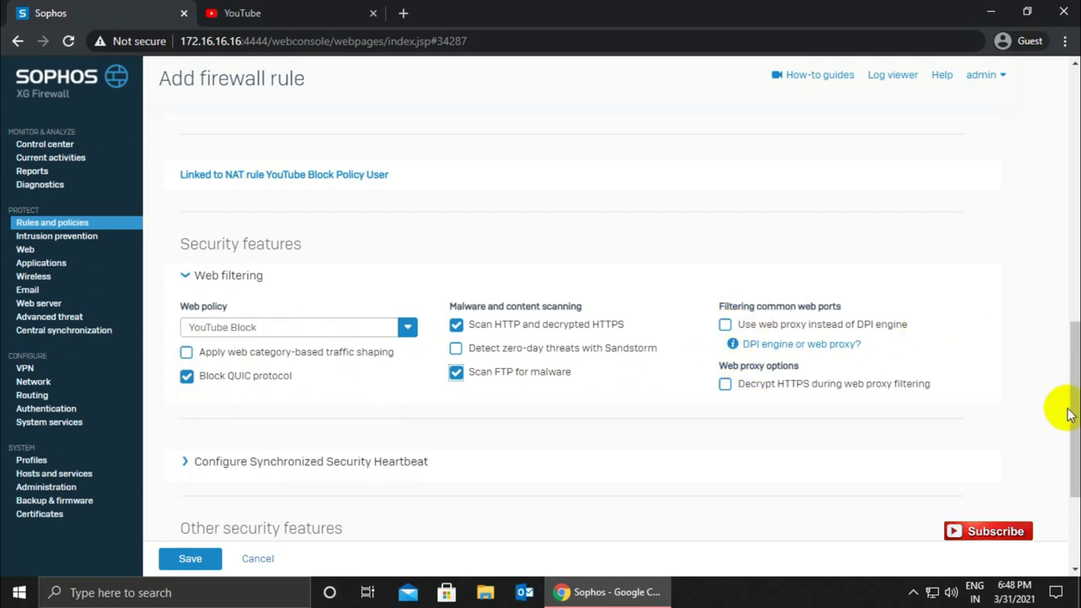
{"action": "left_click_drag", "start_coordinate": [1071, 415], "coordinate": [1071, 475]}
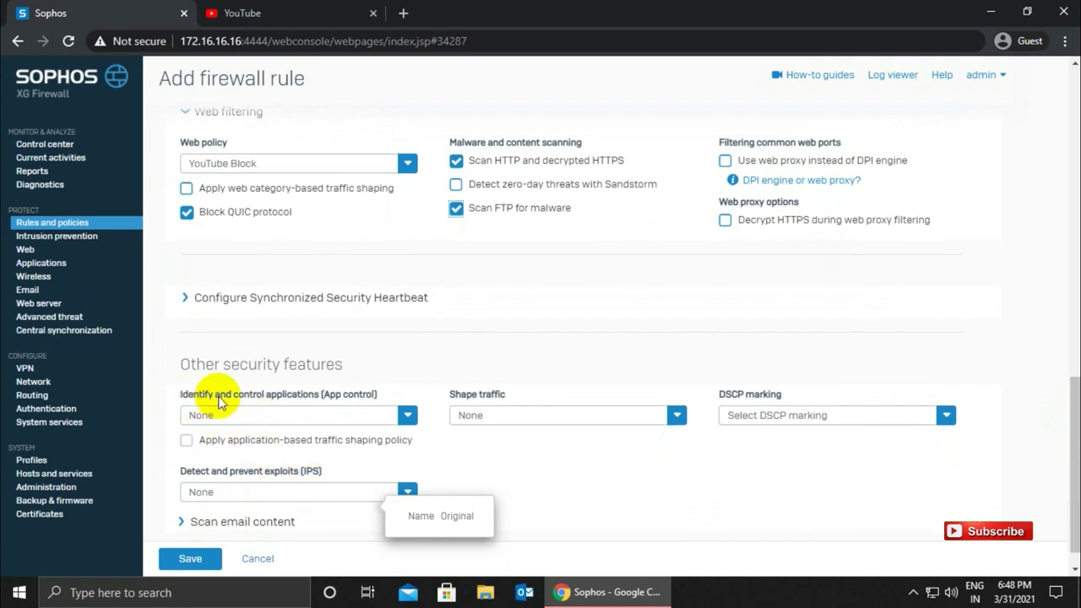
- Set app control to App YouTube Block and save the new firewall rule
{"action": "left_click", "coordinate": [313, 414]}
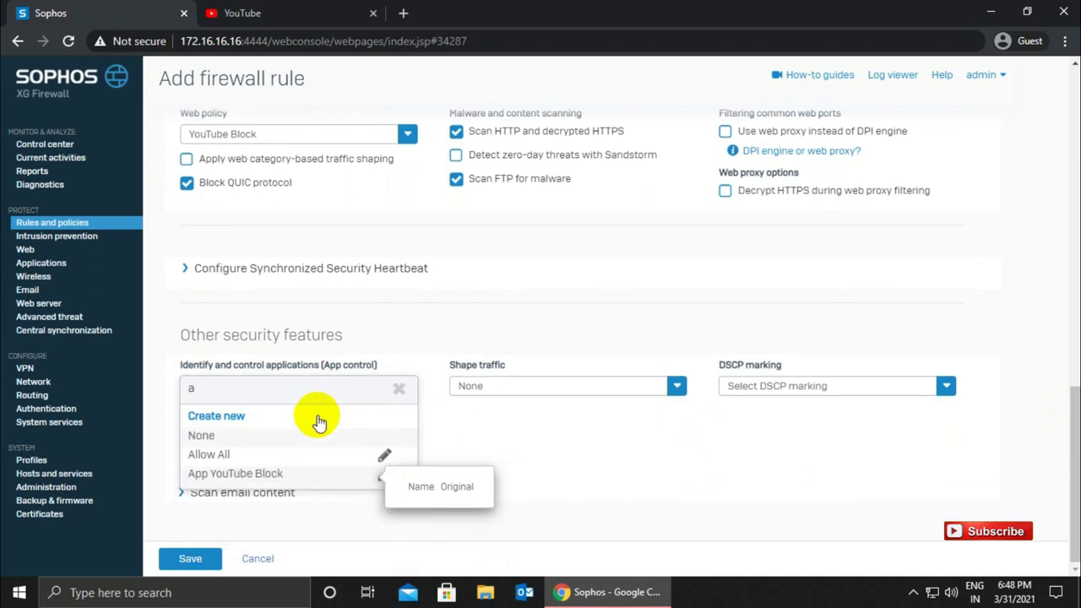
{"action": "left_click", "coordinate": [234, 473]}
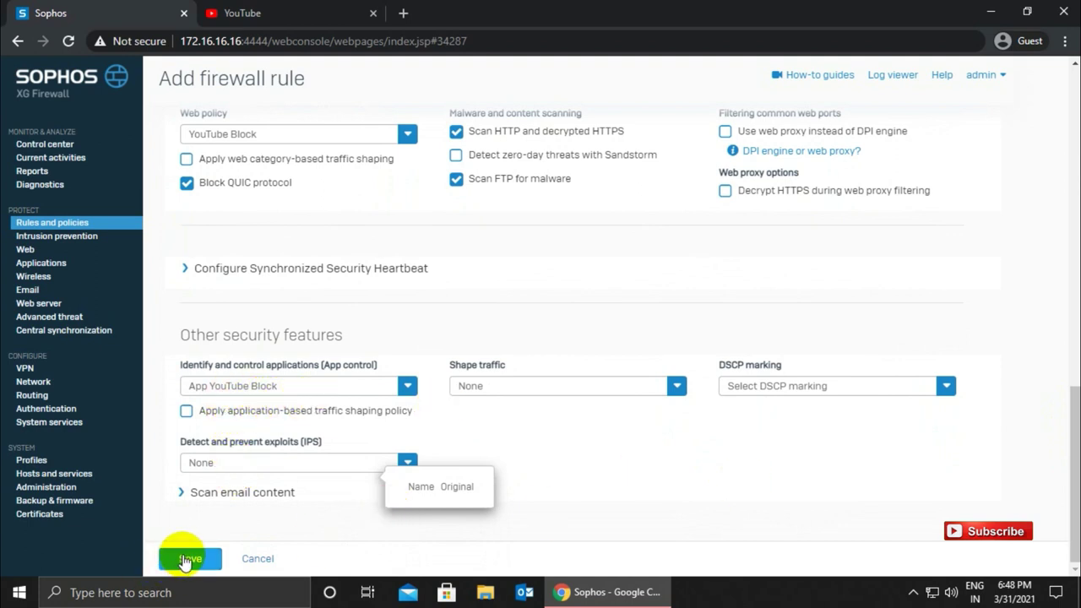
{"action": "left_click", "coordinate": [254, 12]}
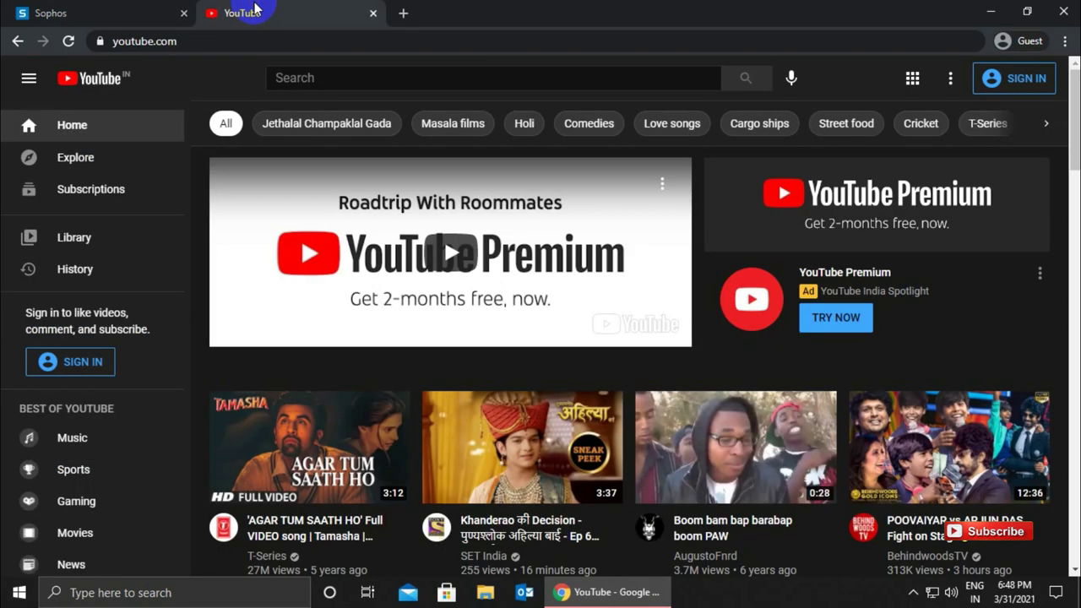
{"action": "left_click", "coordinate": [68, 10]}
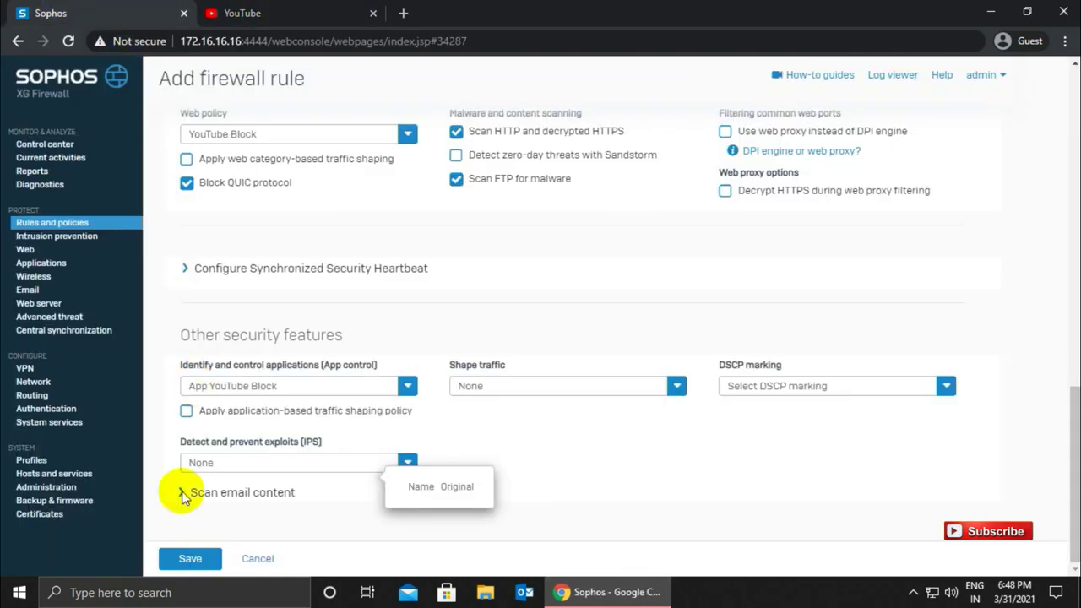
{"action": "left_click", "coordinate": [177, 558]}
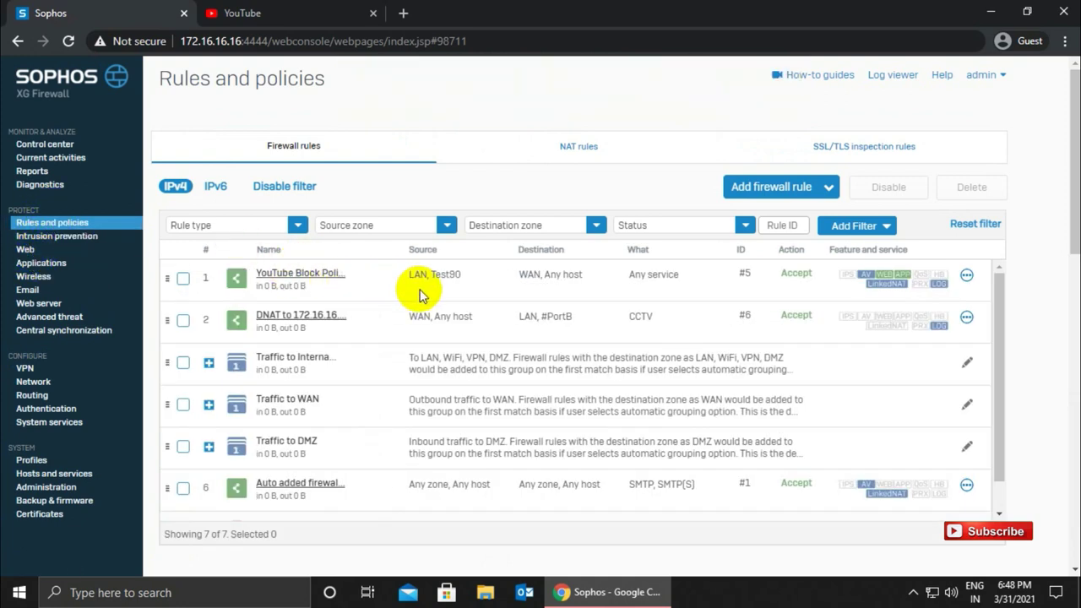
- Reload YouTube and open youtube.com in a new tab, confirming Sophos's Video hosting block page
{"action": "left_click", "coordinate": [276, 8]}
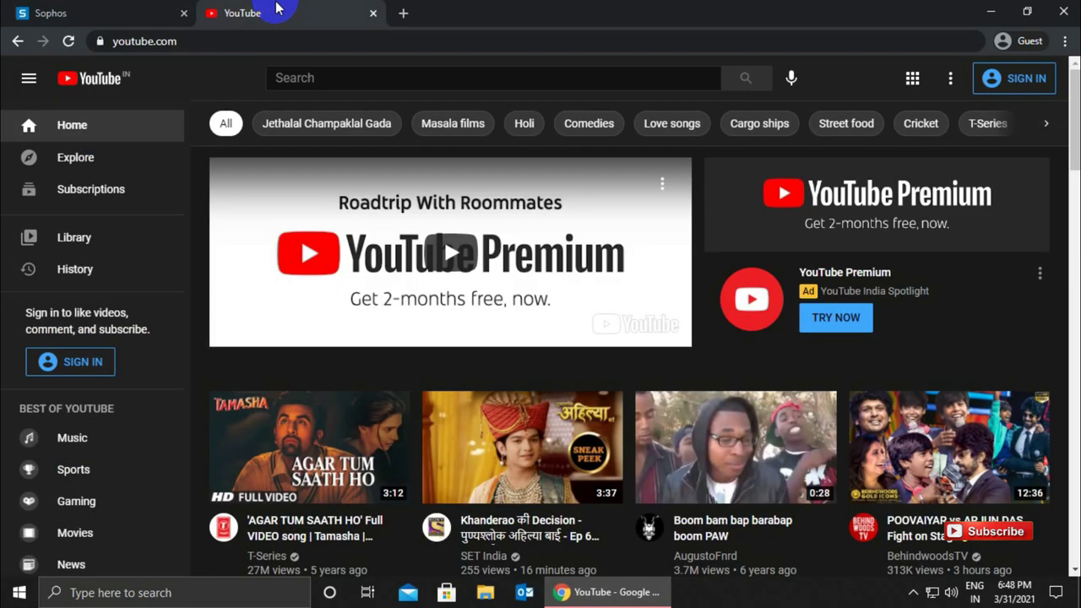
{"action": "left_click", "coordinate": [70, 42]}
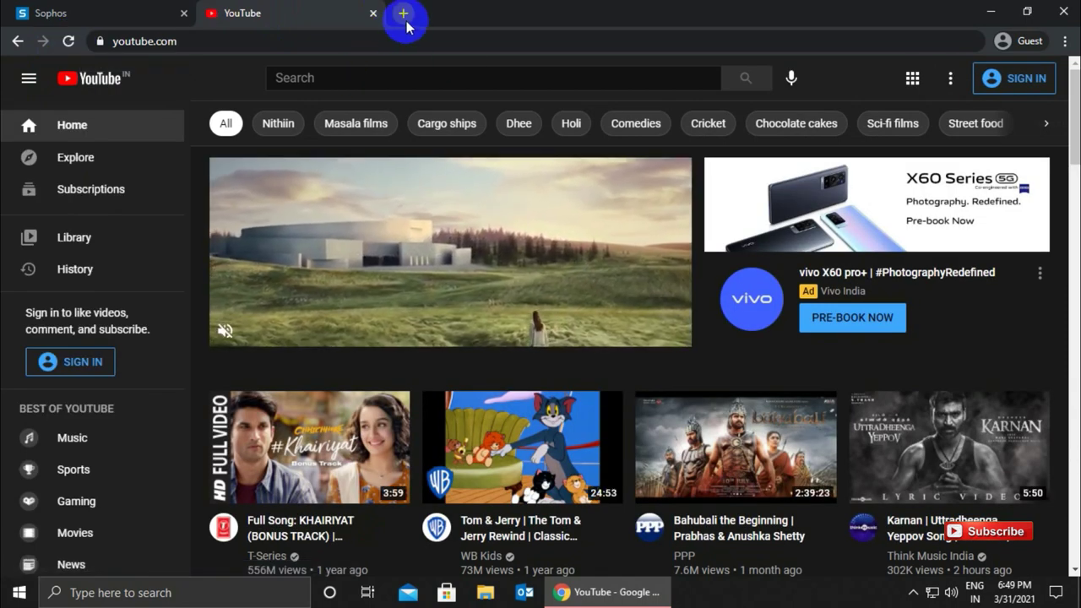
{"action": "left_click", "coordinate": [403, 13]}
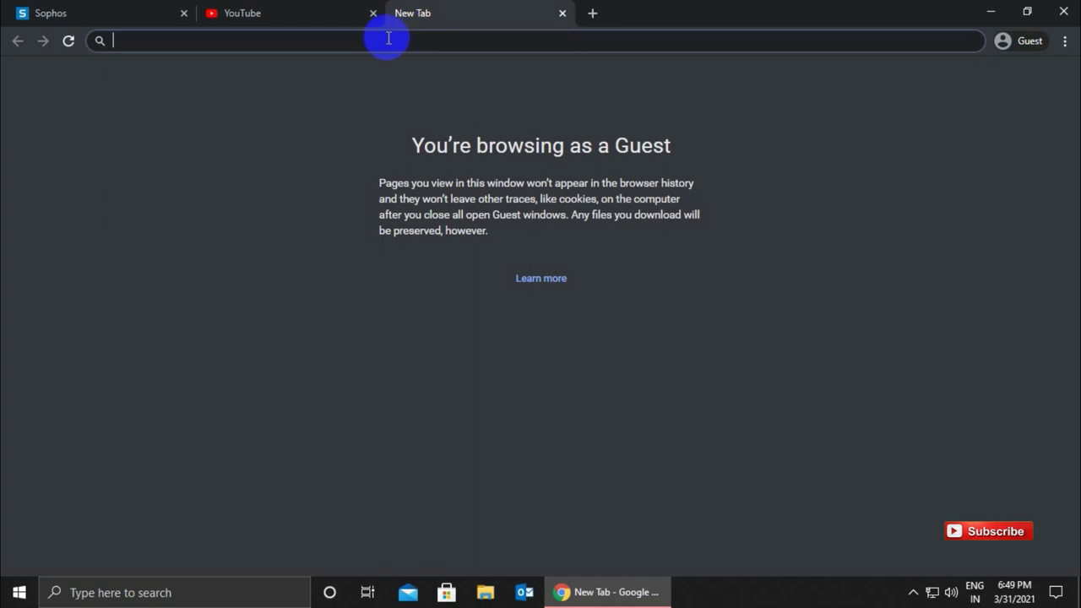
{"action": "type", "text": "you"}
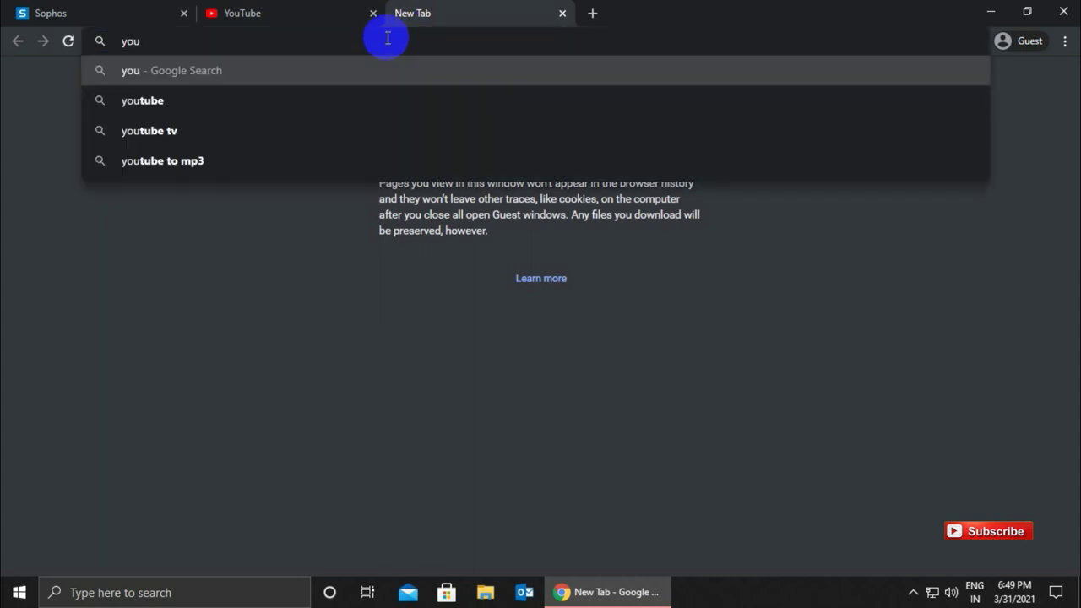
{"action": "key", "text": "Down"}
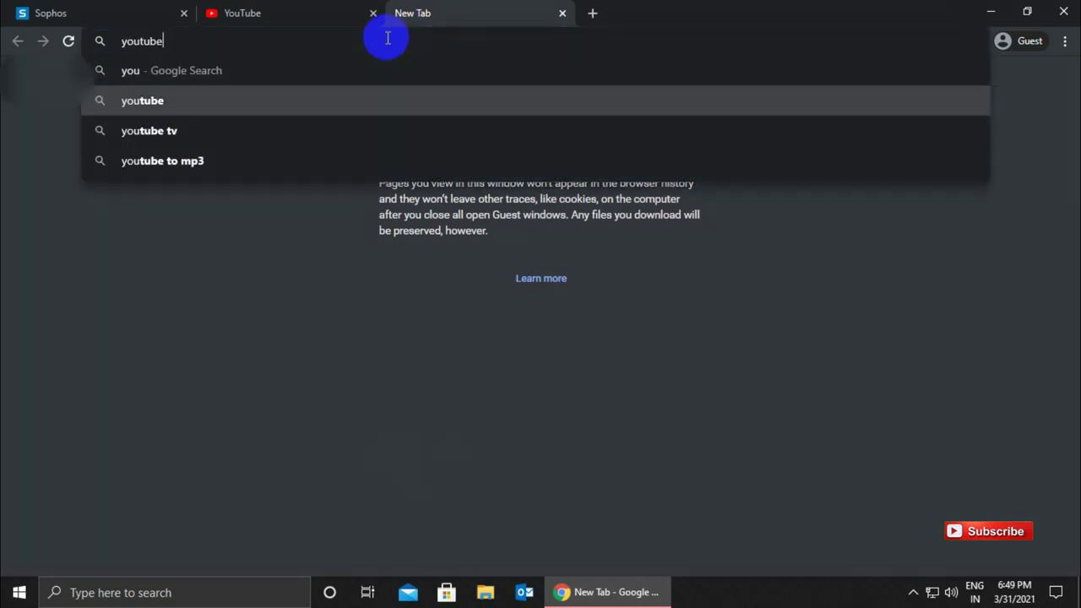
{"action": "type", "text": ".com"}
{"action": "key", "text": "Return"}
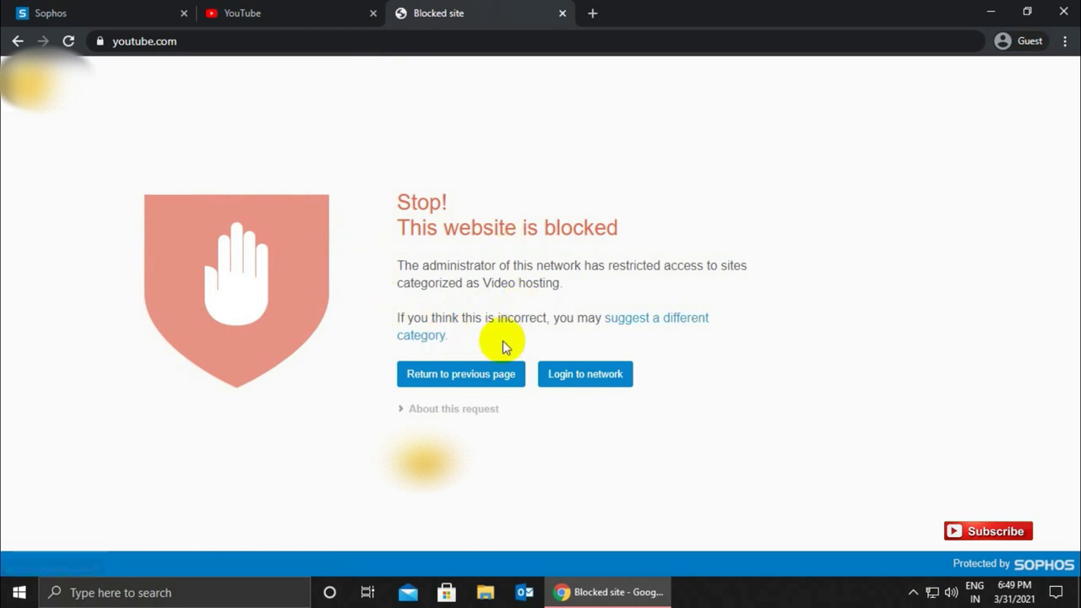
{"action": "left_click", "coordinate": [88, 8]}
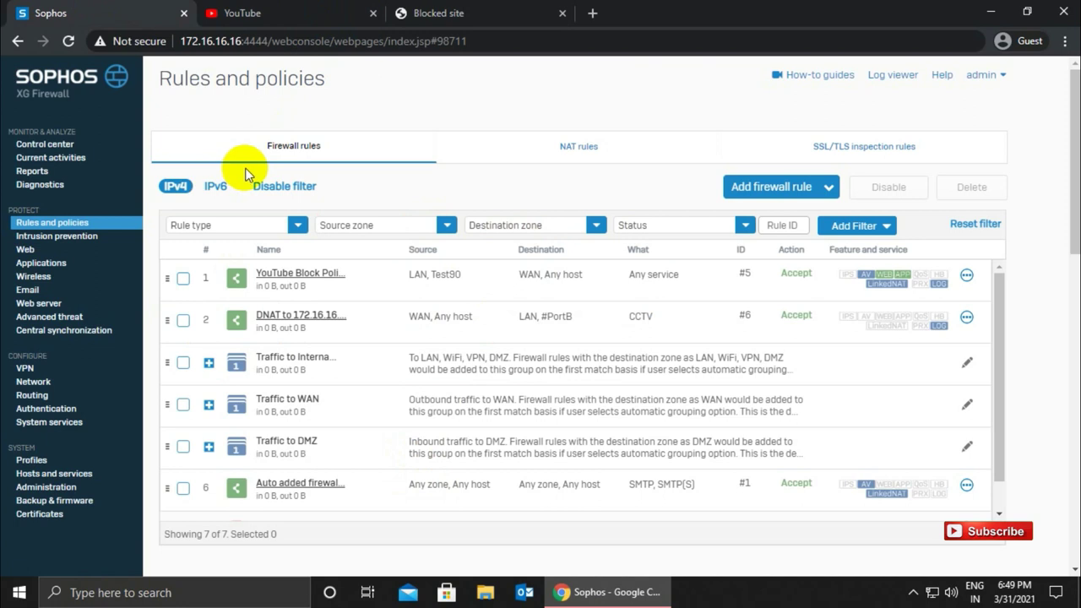
{"action": "left_click", "coordinate": [484, 9]}
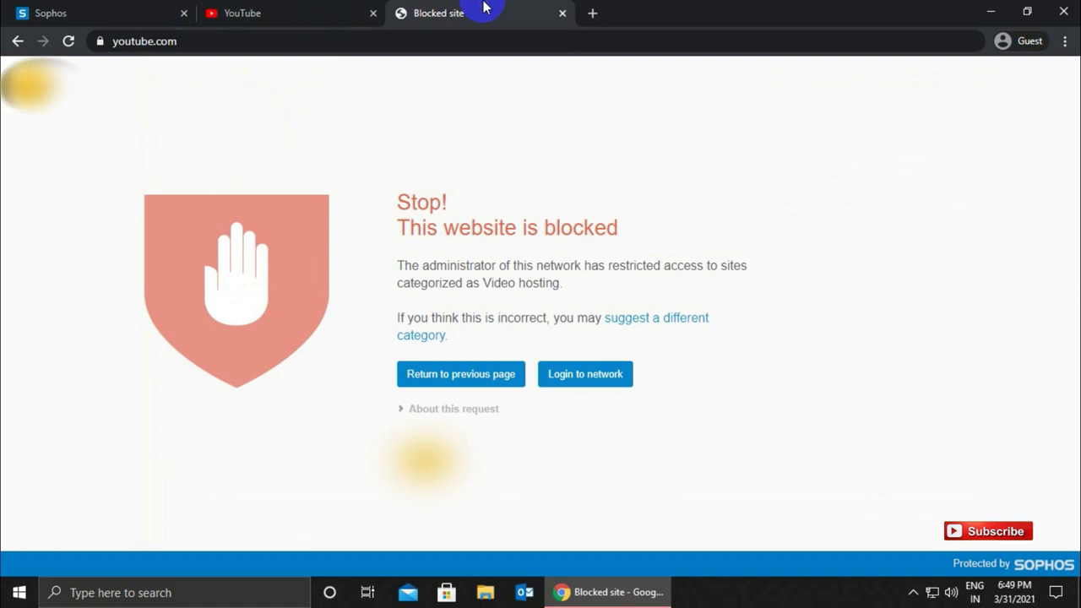